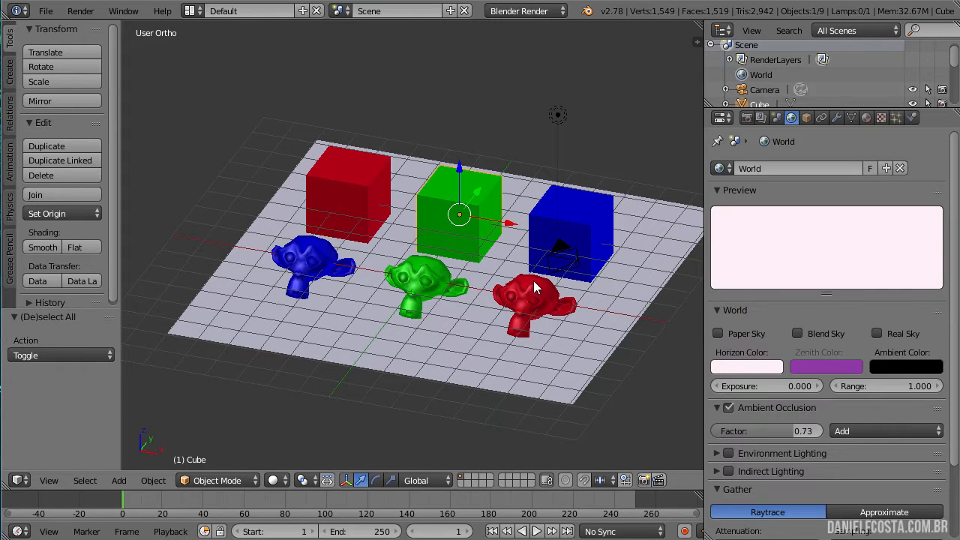
- Select the camera, look through it, and render the scene of coloured cubes and monkey heads
{"action": "middle_click_drag", "start_coordinate": [532, 285], "coordinate": [514, 283]}
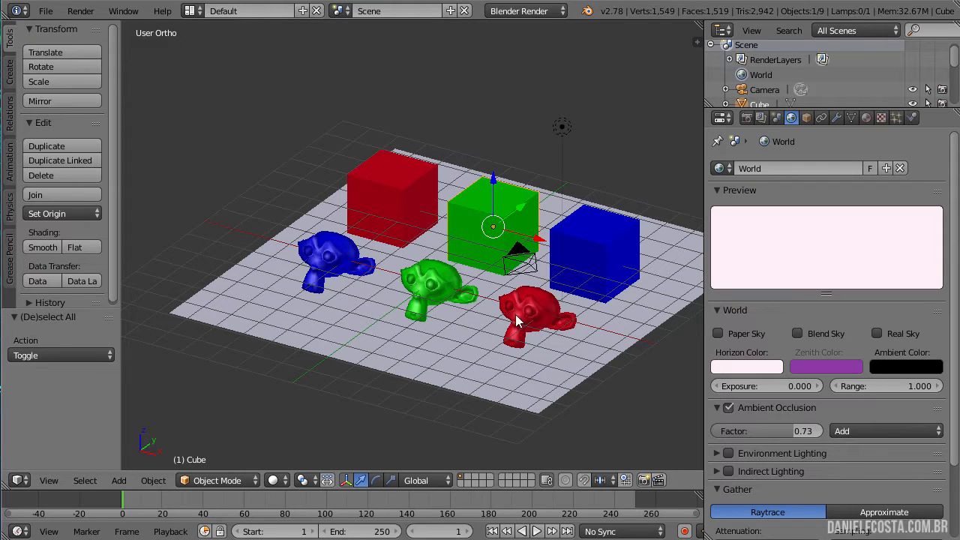
{"action": "middle_click_drag", "start_coordinate": [405, 318], "coordinate": [470, 313]}
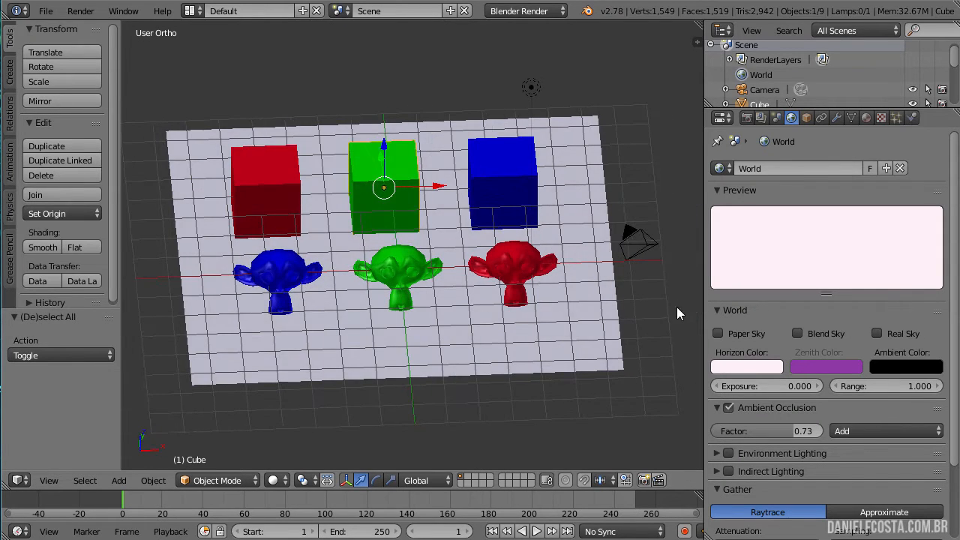
{"action": "right_click", "coordinate": [650, 248]}
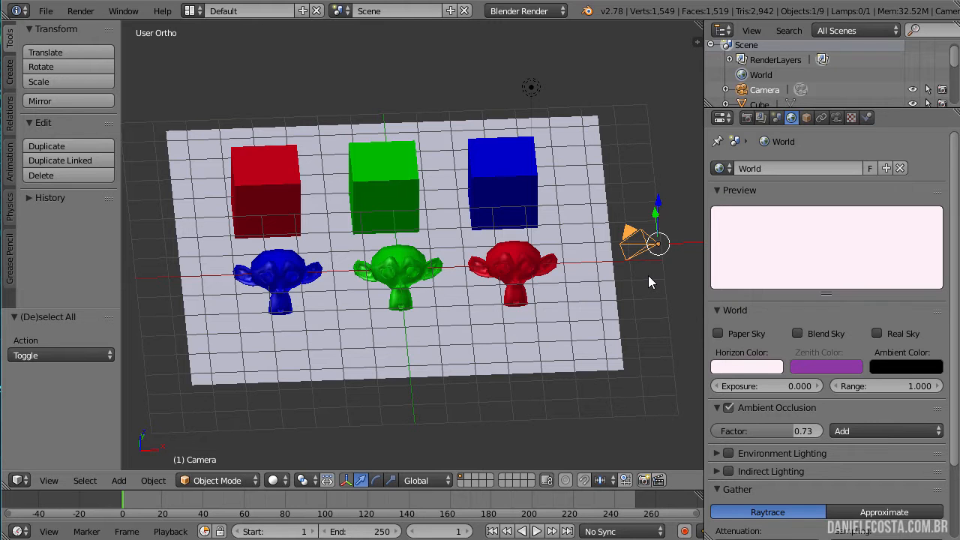
{"action": "key", "text": "KP_0"}
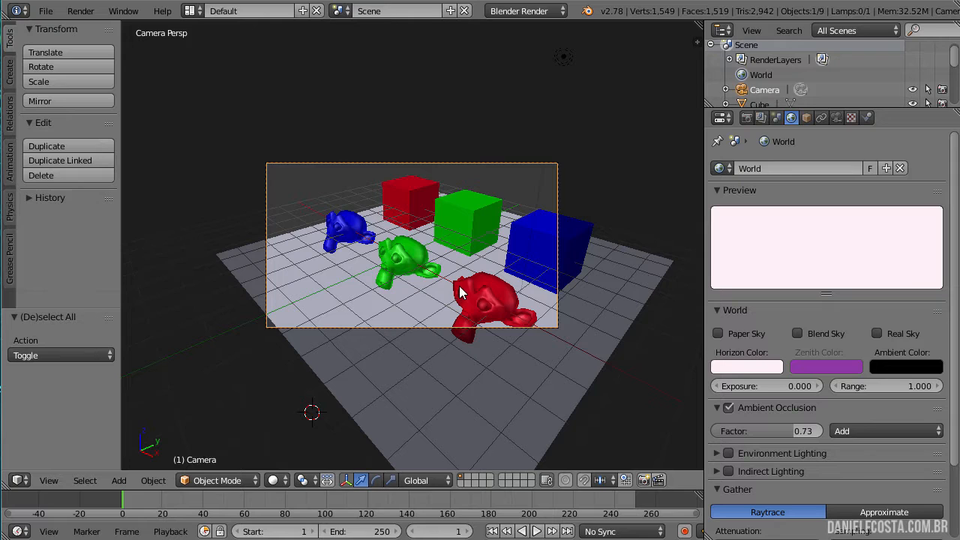
{"action": "scroll", "coordinate": [275, 161], "scroll_direction": "up", "scroll_amount": 1}
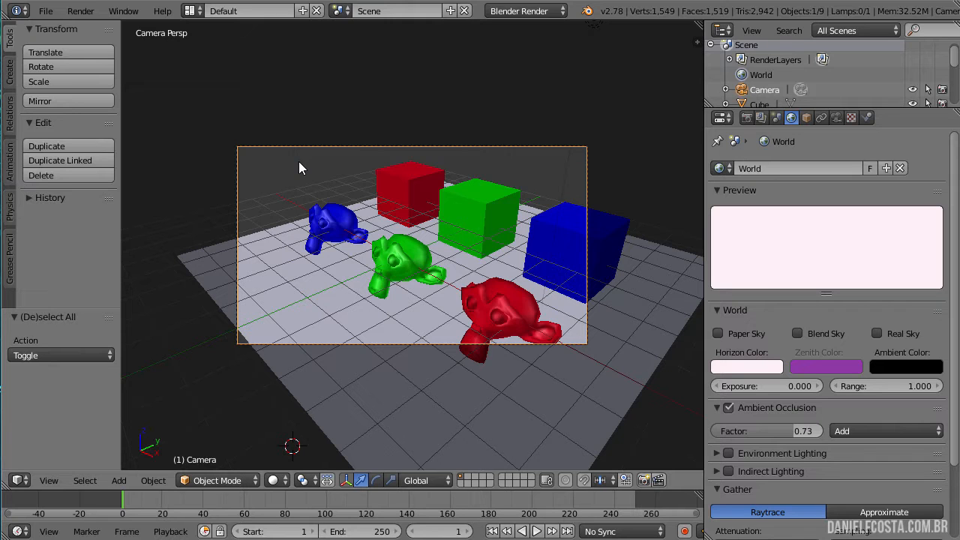
{"action": "key", "text": "F12"}
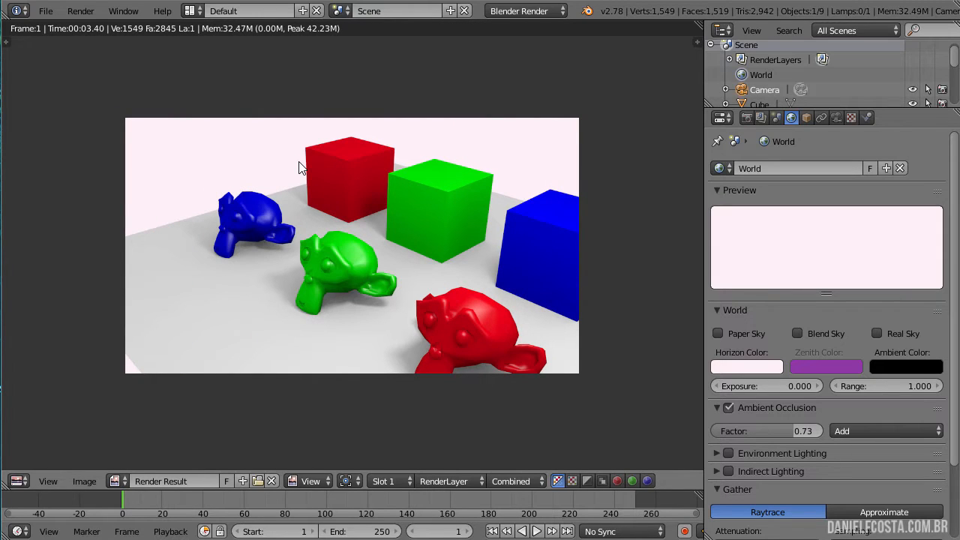
{"action": "scroll", "coordinate": [298, 162], "scroll_direction": "up", "scroll_amount": 1}
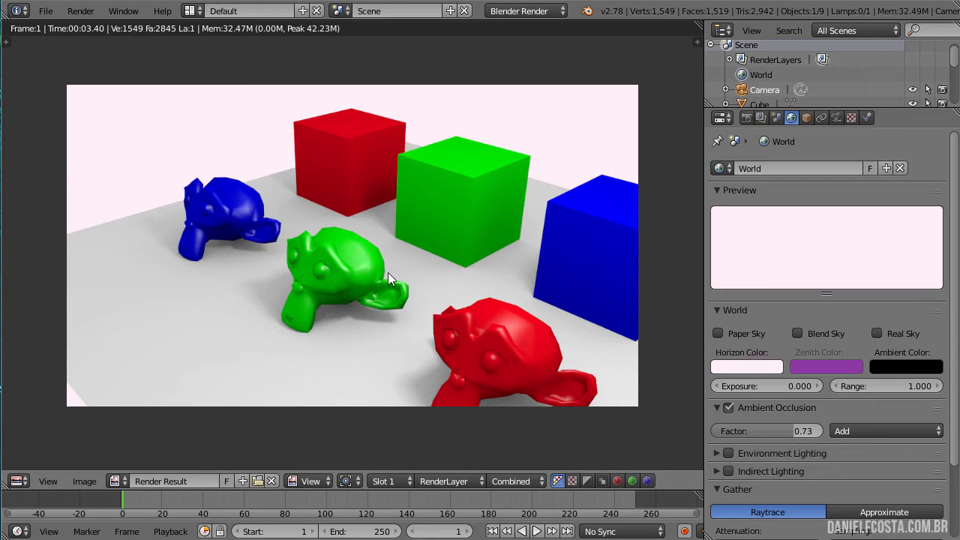
- Save the rendered image to the Desktop as imagem.jpg in JPEG format
{"action": "key", "text": "F3"}
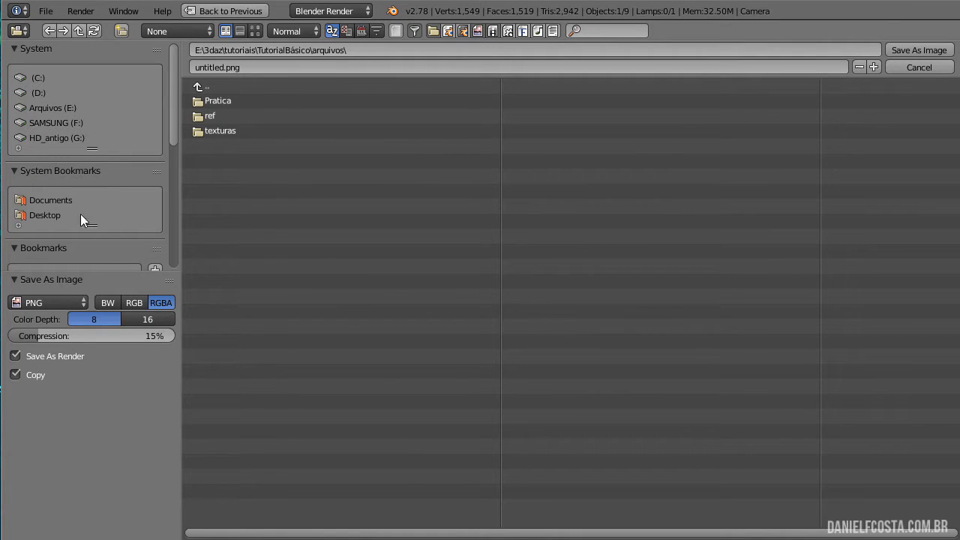
{"action": "left_click", "coordinate": [47, 216]}
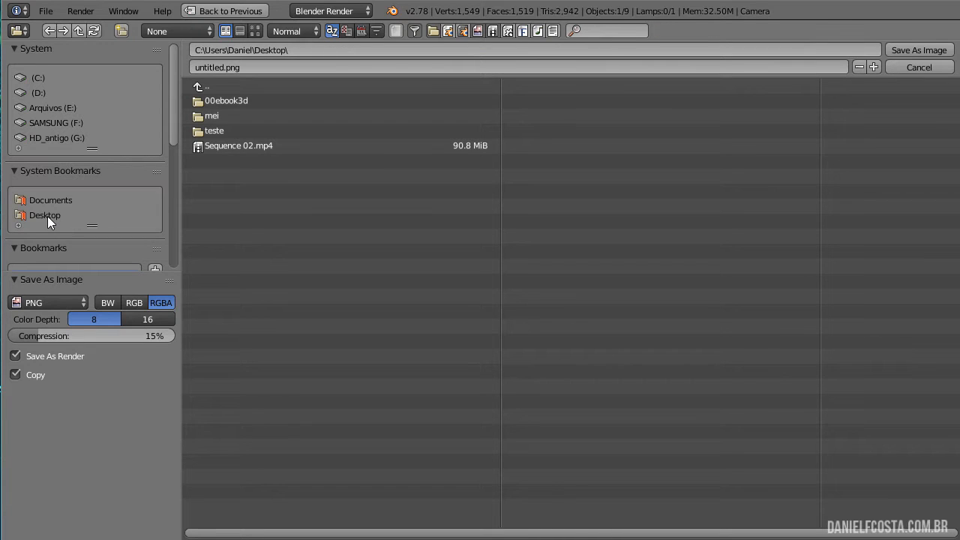
{"action": "left_click", "coordinate": [213, 66]}
{"action": "double_click", "coordinate": [213, 66]}
{"action": "type", "text": "imagem"}
{"action": "left_click", "coordinate": [119, 393]}
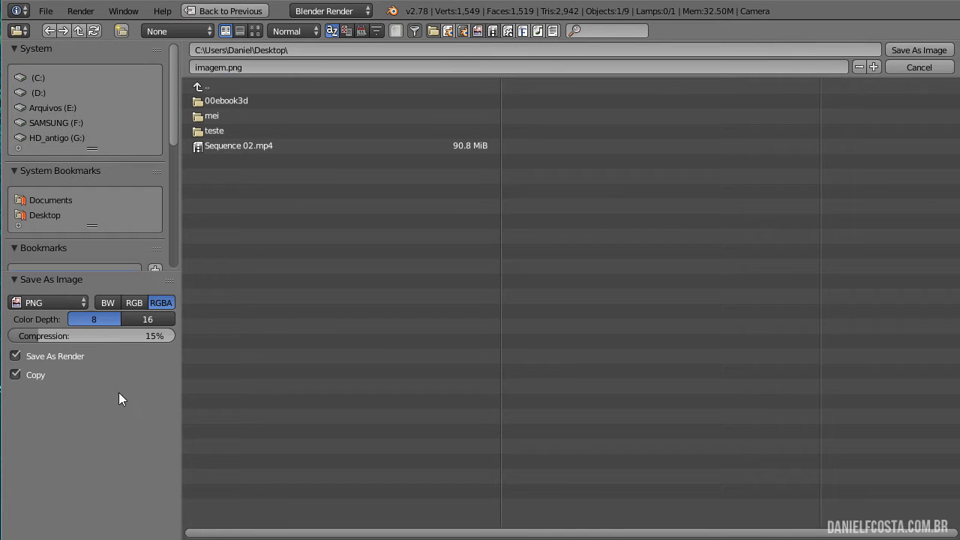
{"action": "left_click", "coordinate": [44, 302]}
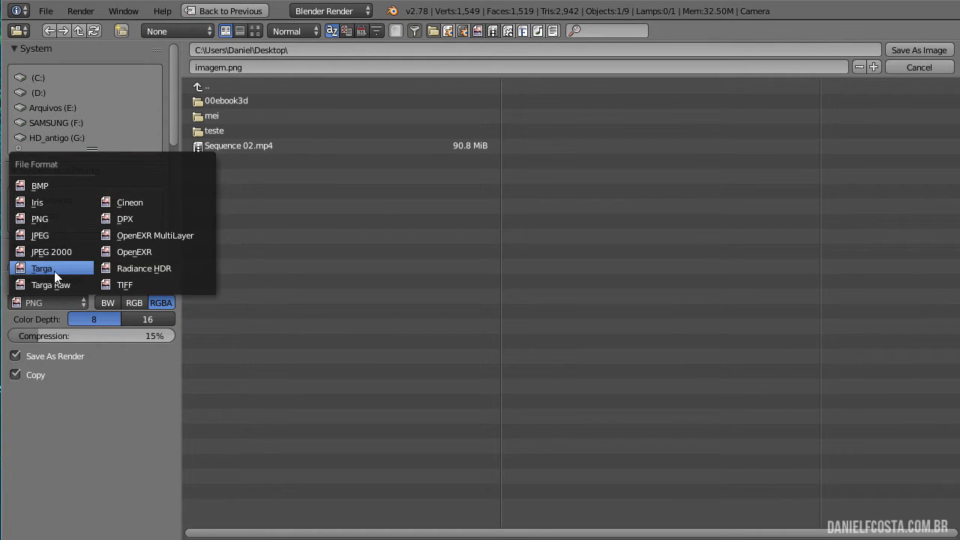
{"action": "left_click", "coordinate": [52, 235]}
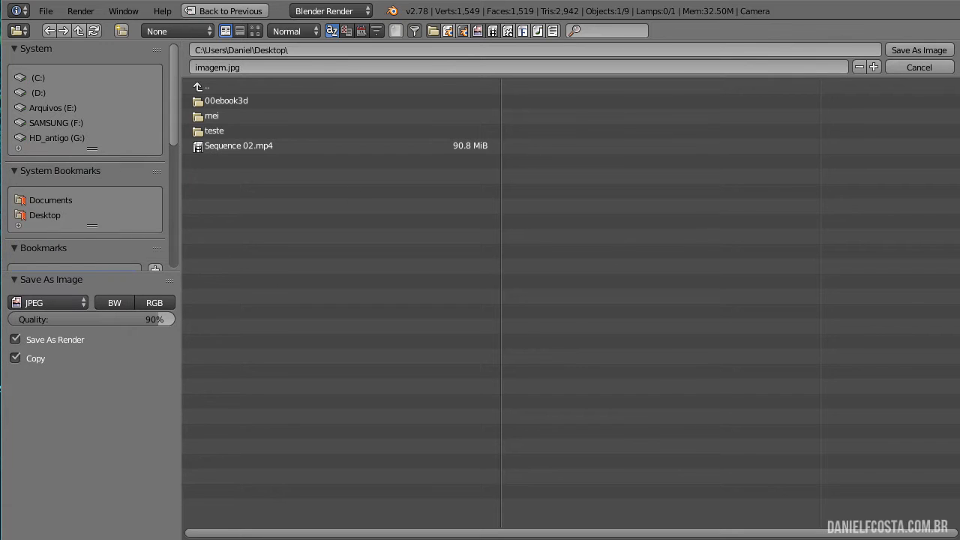
{"action": "left_click", "coordinate": [935, 56]}
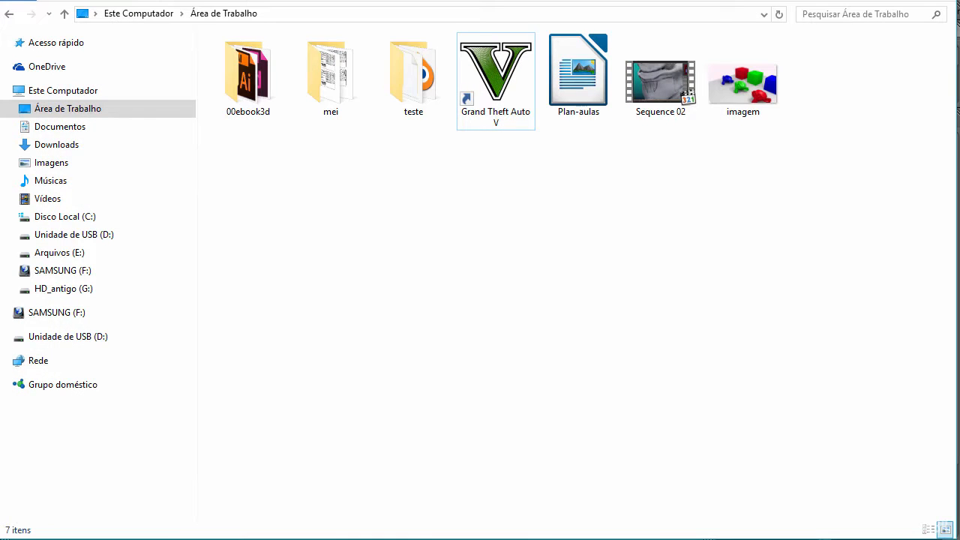
- Open the saved imagem file from the desktop folder in the photo viewer, inspect the render, and close the viewer
{"action": "left_click", "coordinate": [766, 103]}
{"action": "double_click", "coordinate": [765, 104]}
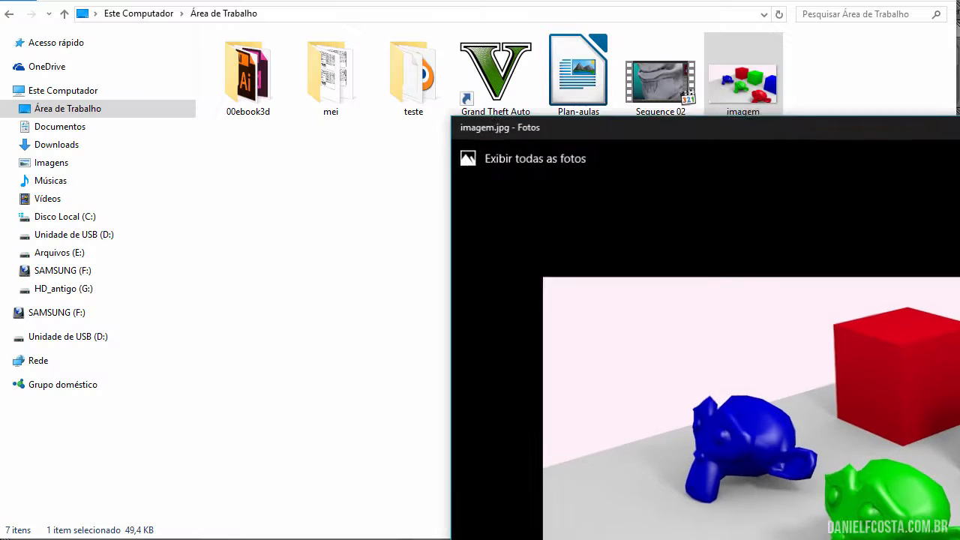
{"action": "left_click_drag", "start_coordinate": [897, 147], "coordinate": [508, 0]}
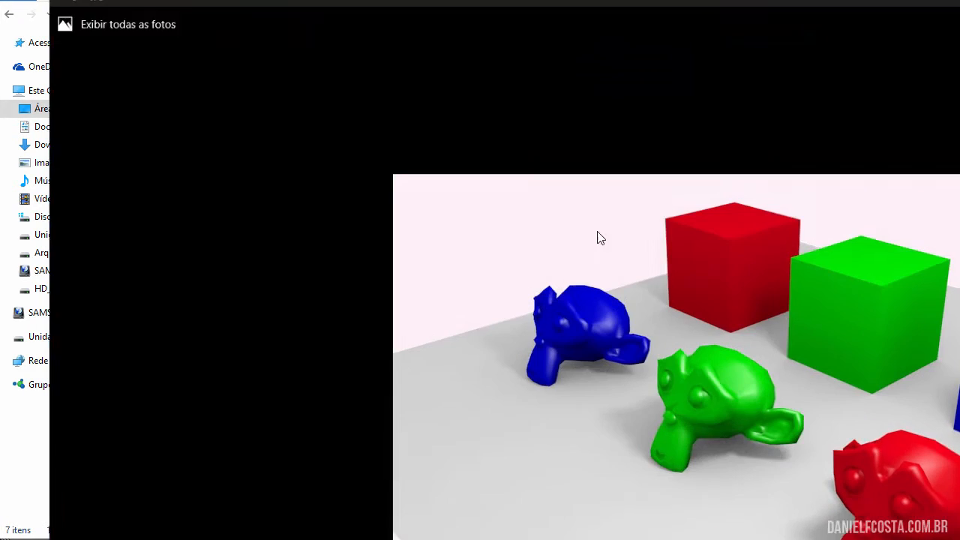
{"action": "left_click_drag", "start_coordinate": [619, 0], "coordinate": [574, 8]}
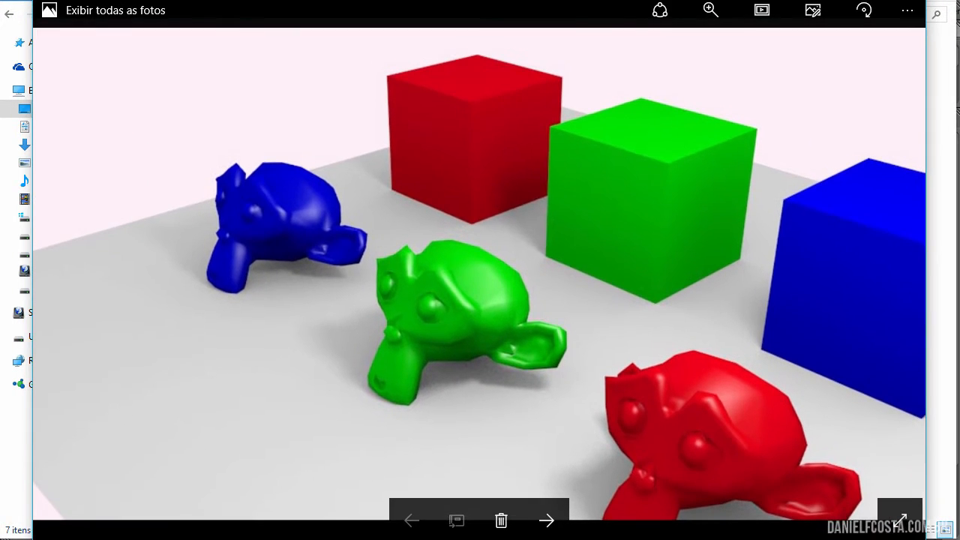
{"action": "scroll", "coordinate": [520, 313], "scroll_direction": "down", "scroll_amount": 1}
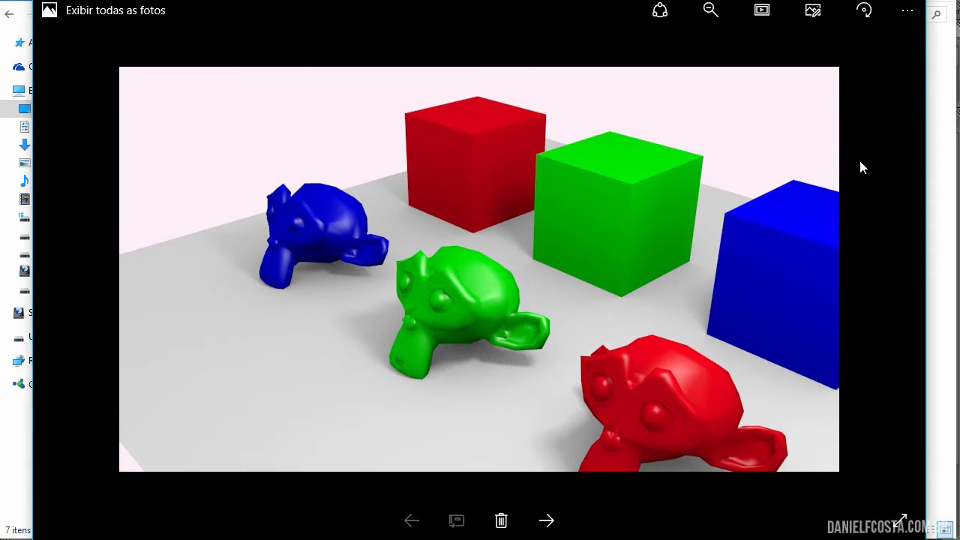
{"action": "left_click", "coordinate": [908, 0]}
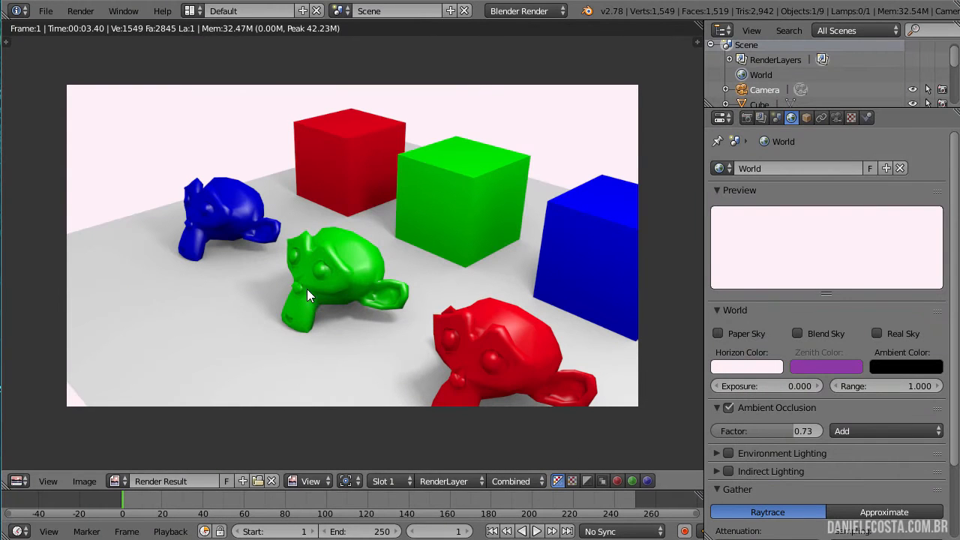
- Render the camera view again from the scene's render settings and return to the 3D view
{"action": "key", "text": "Escape"}
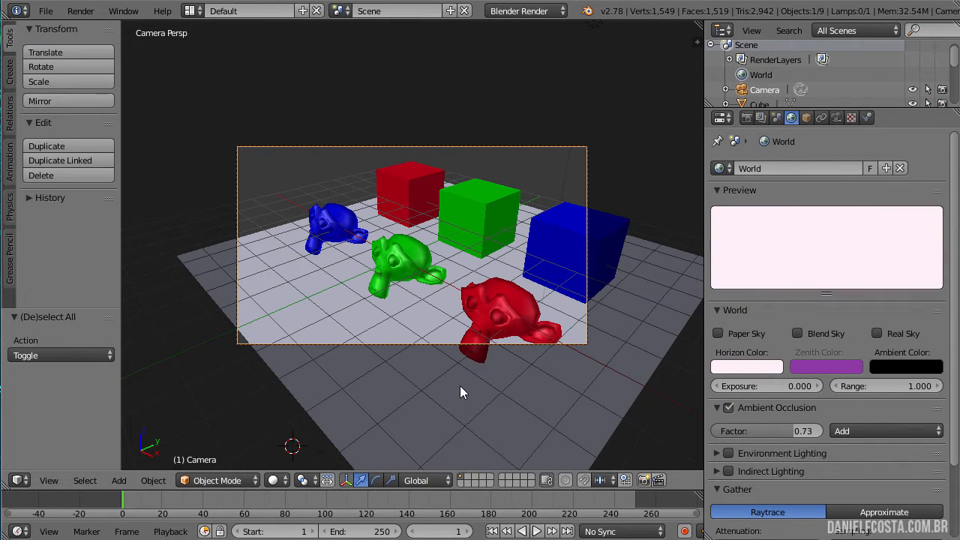
{"action": "right_click", "coordinate": [473, 345]}
{"action": "middle_click_drag", "start_coordinate": [472, 345], "coordinate": [347, 300]}
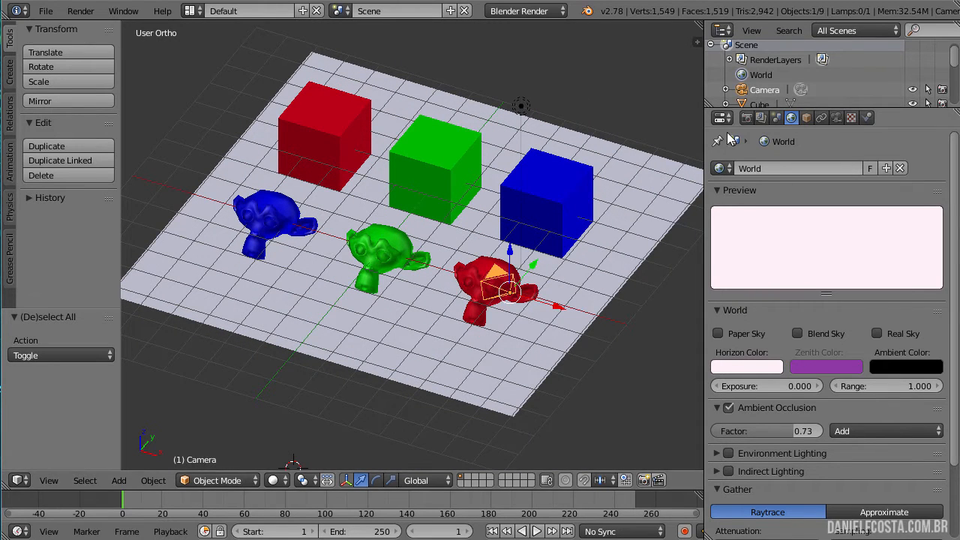
{"action": "left_click", "coordinate": [747, 120]}
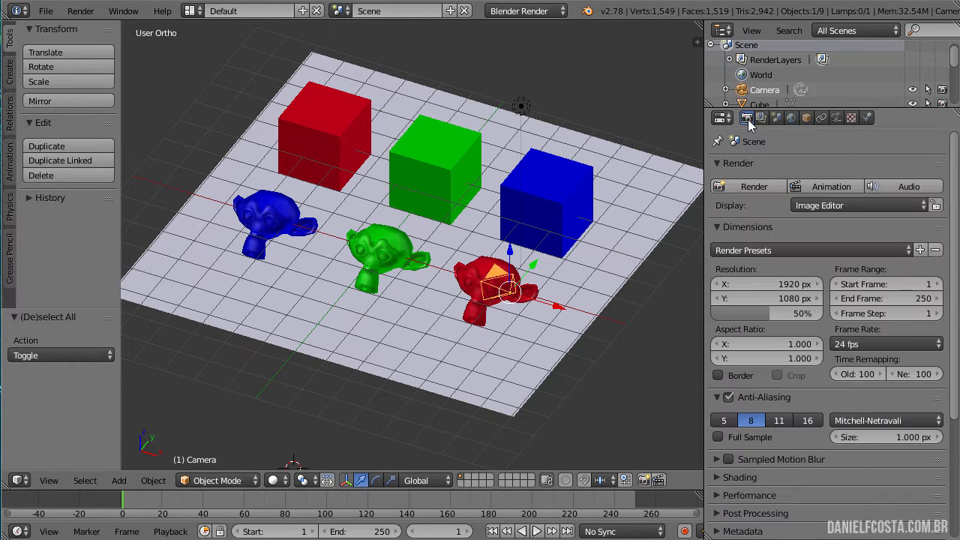
{"action": "key", "text": "KP_0"}
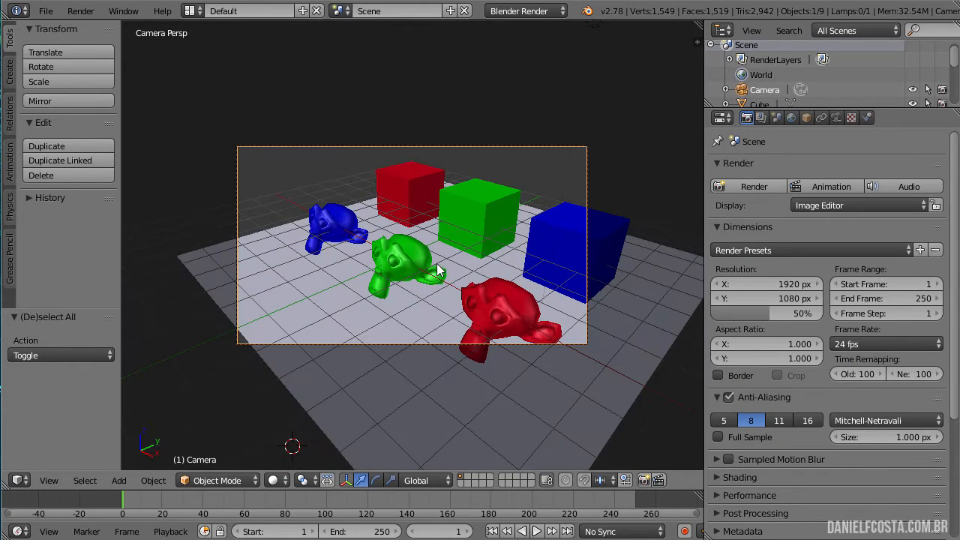
{"action": "left_click", "coordinate": [764, 186]}
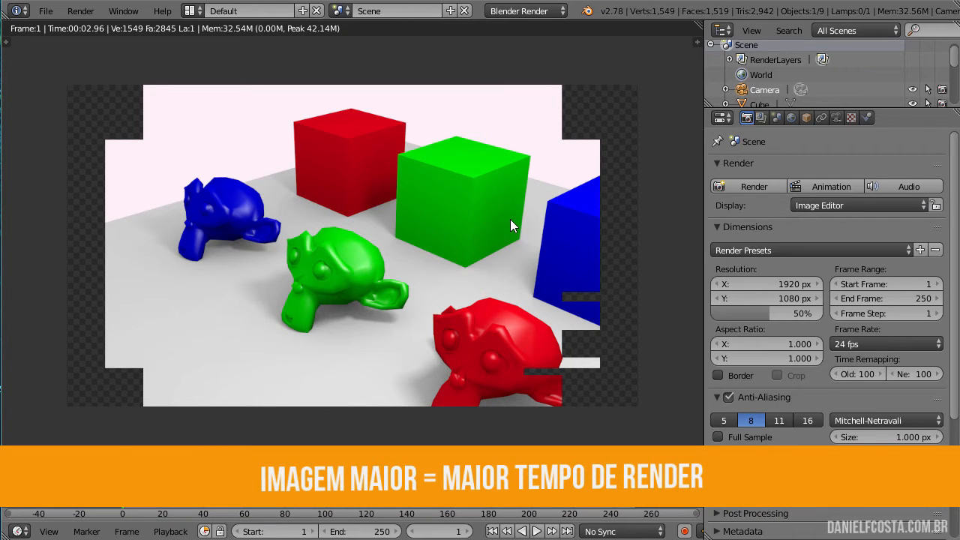
{"action": "key", "text": "Escape"}
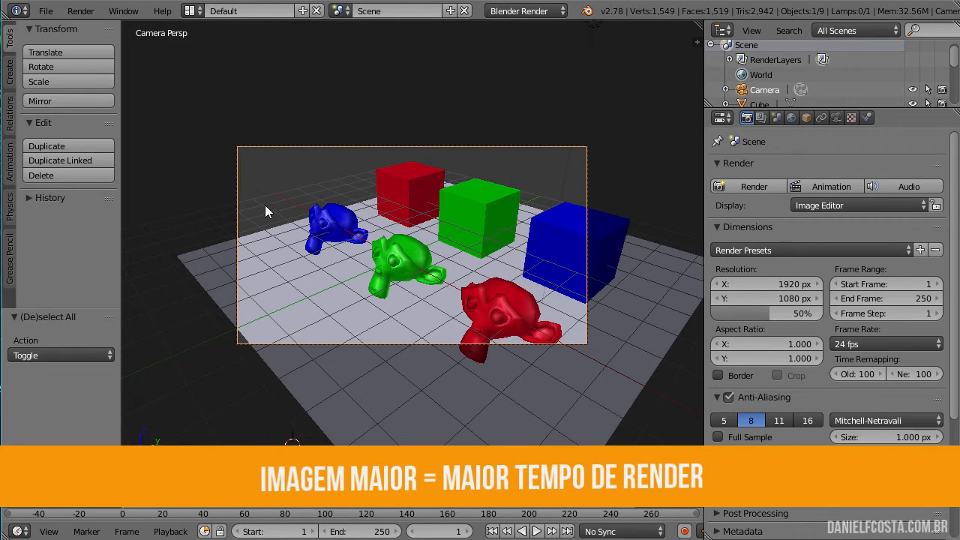
- Set the render resolution to 500 × 500 px and its percentage scale to 50%
{"action": "scroll", "coordinate": [333, 252], "scroll_direction": "up", "scroll_amount": 2}
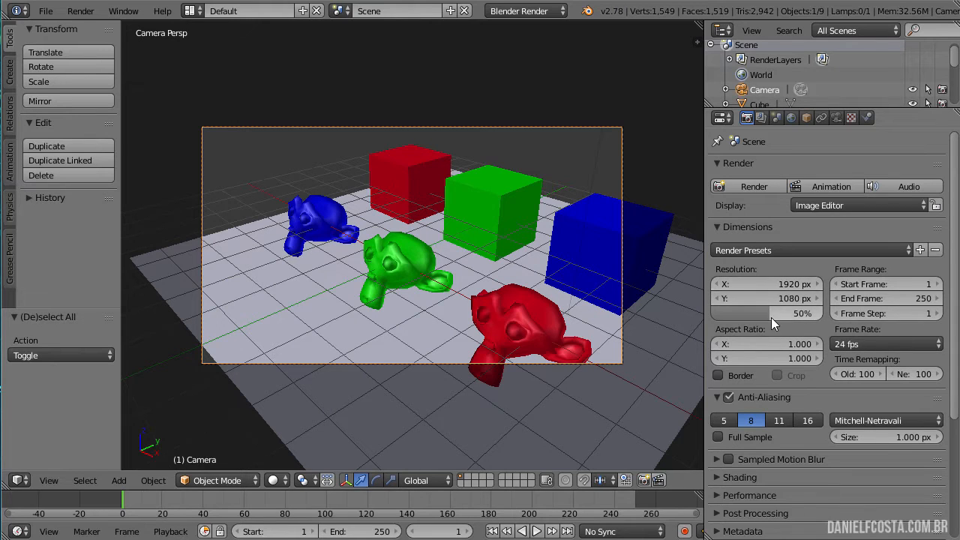
{"action": "left_click_drag", "start_coordinate": [773, 313], "coordinate": [822, 313]}
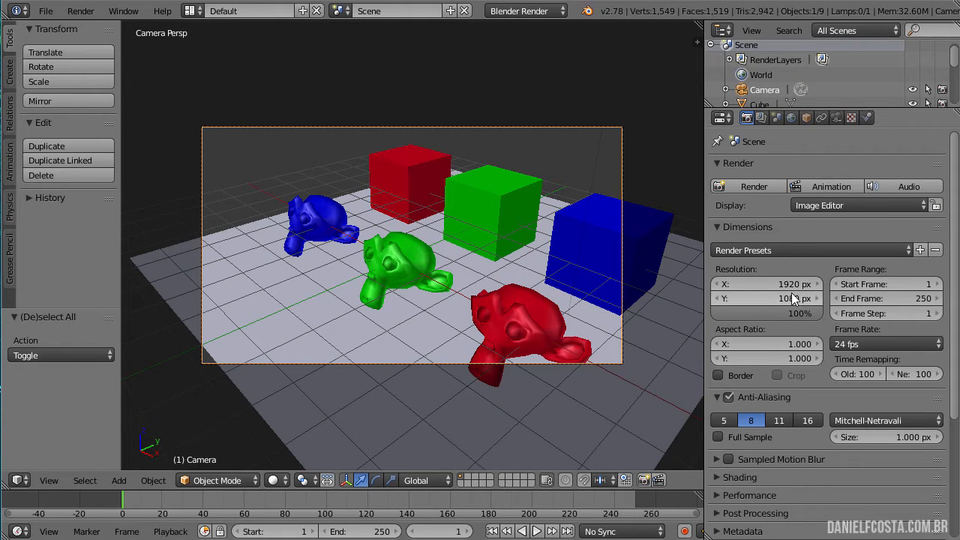
{"action": "left_click", "coordinate": [789, 285]}
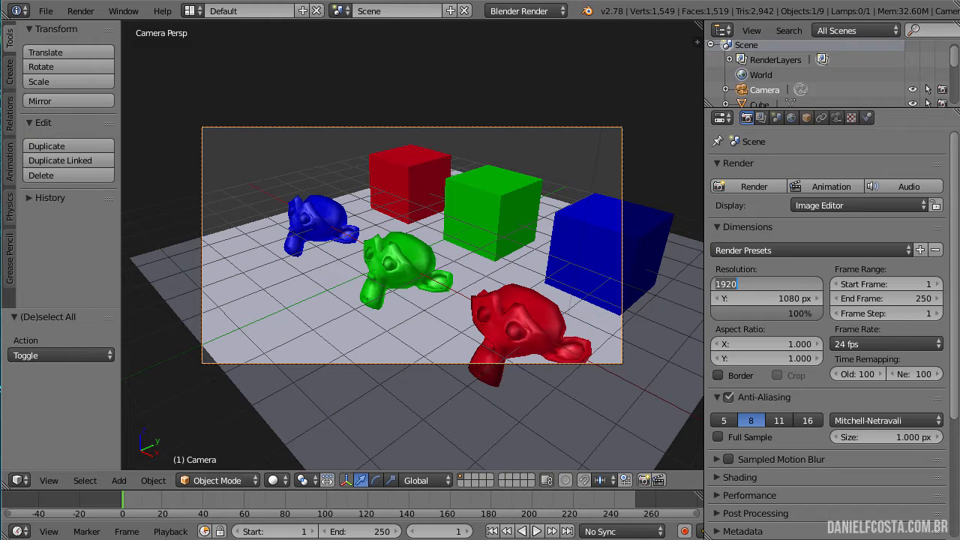
{"action": "type", "text": "500"}
{"action": "key", "text": "Tab"}
{"action": "type", "text": "500"}
{"action": "key", "text": "Return"}
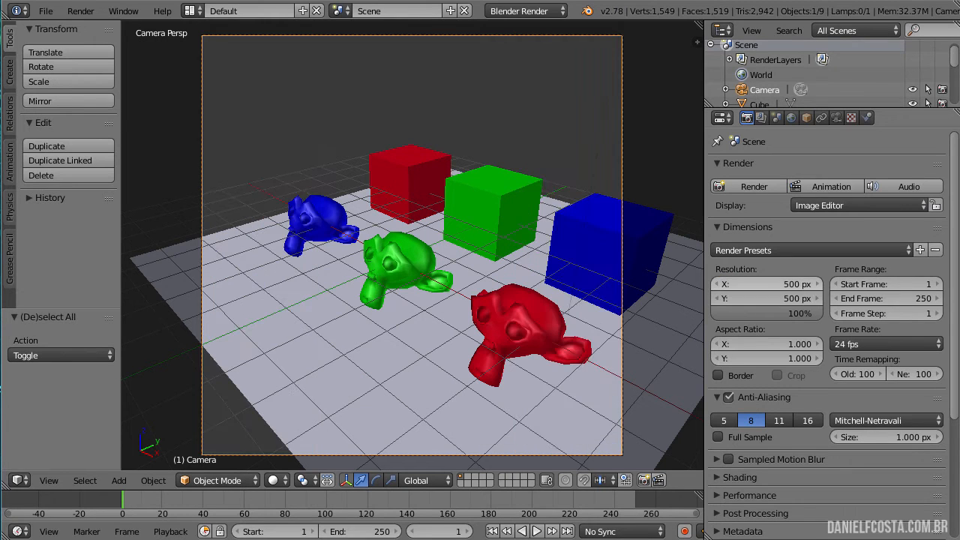
{"action": "left_click", "coordinate": [779, 318]}
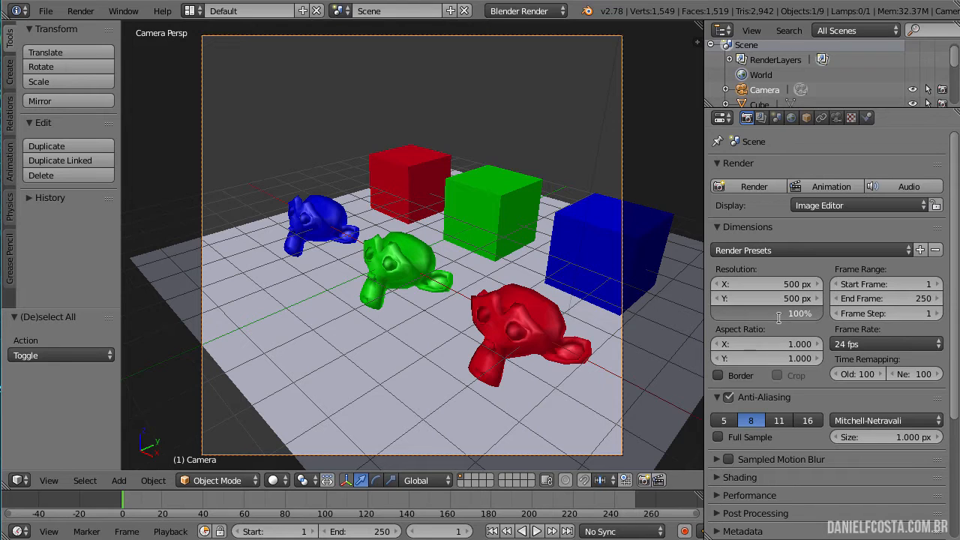
{"action": "type", "text": "50"}
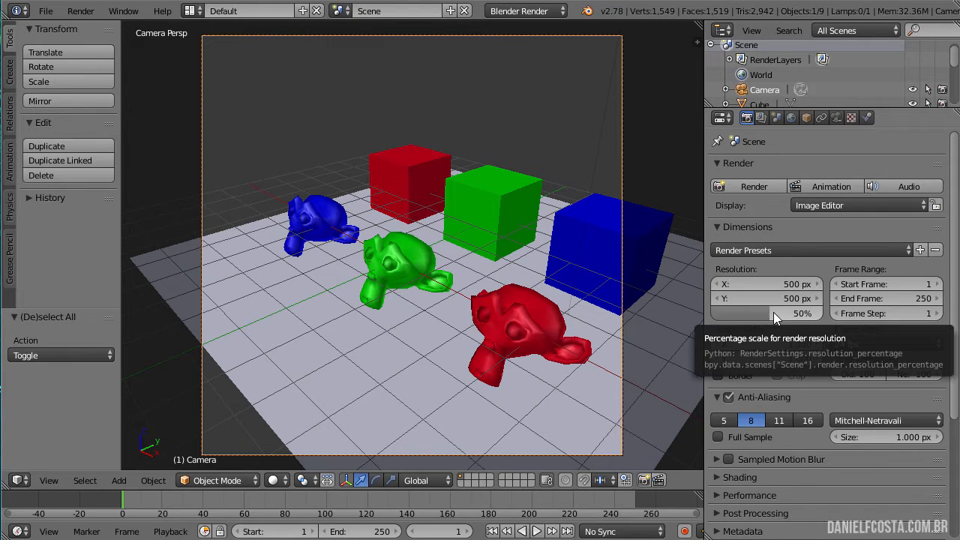
- Set the render output file format to JPEG and render the camera view
{"action": "scroll", "coordinate": [787, 307], "scroll_direction": "down", "scroll_amount": 2}
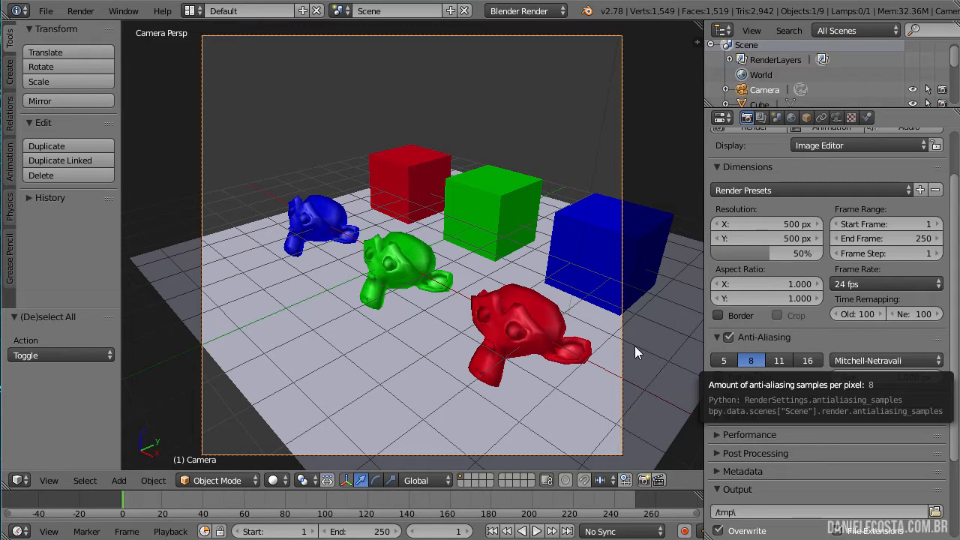
{"action": "scroll", "coordinate": [878, 370], "scroll_direction": "up", "scroll_amount": 2}
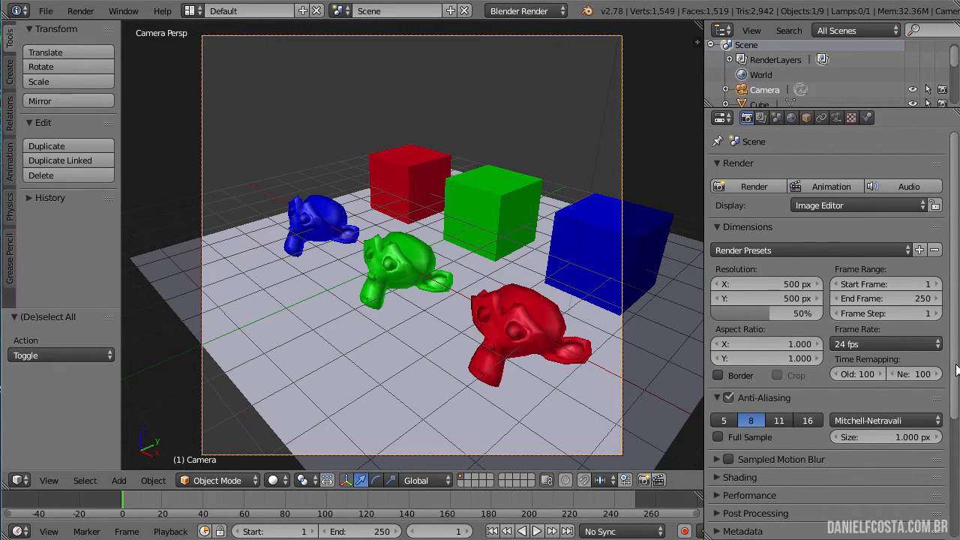
{"action": "scroll", "coordinate": [900, 353], "scroll_direction": "down", "scroll_amount": 5}
{"action": "left_click", "coordinate": [792, 457]}
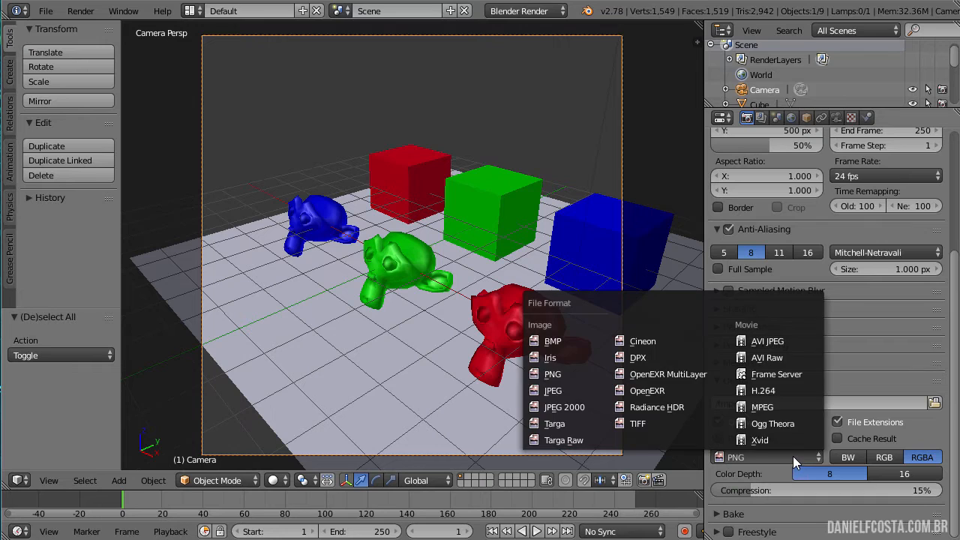
{"action": "left_click", "coordinate": [572, 391]}
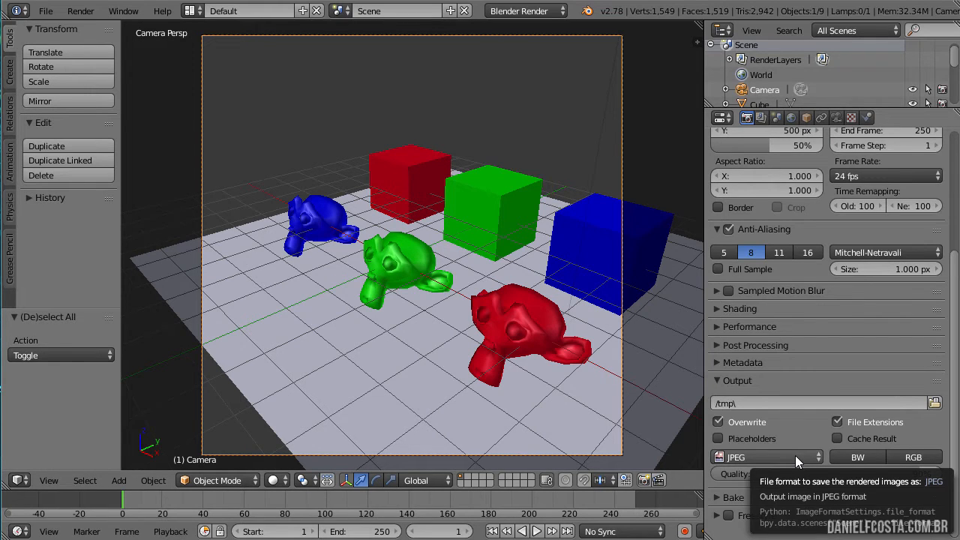
{"action": "key", "text": "F12"}
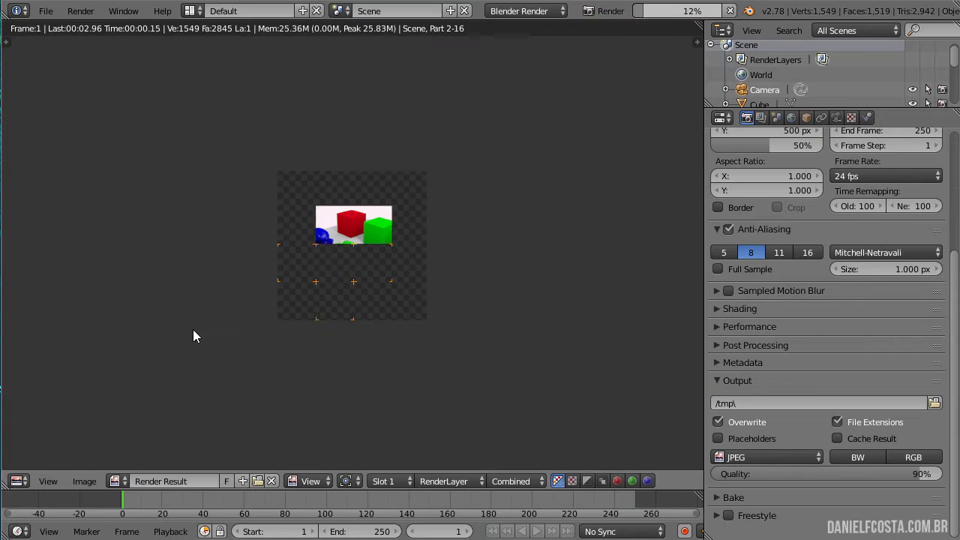
- Save the render as the JPEG image imagem.jpg in the Desktop folder and return to the 3D view
{"action": "scroll", "coordinate": [342, 288], "scroll_direction": "up", "scroll_amount": 3}
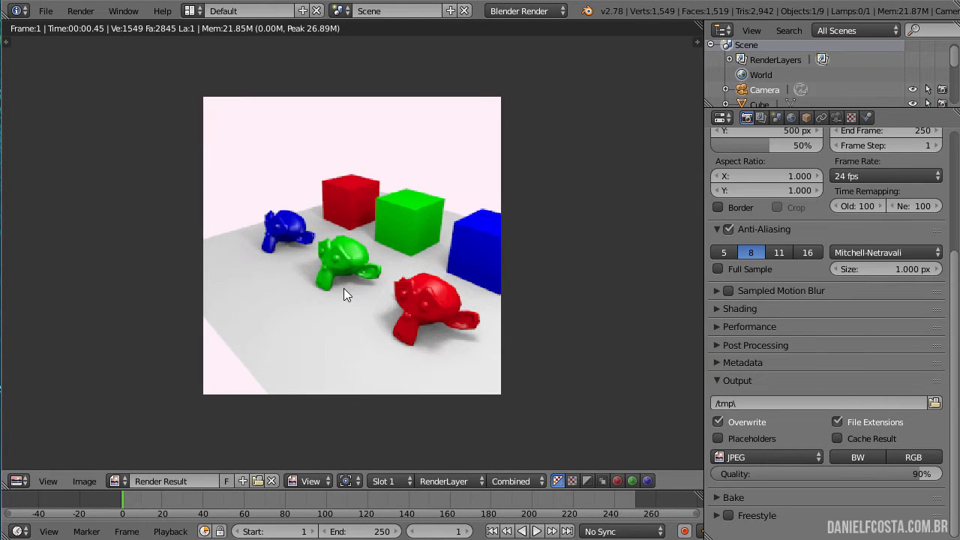
{"action": "key", "text": "F3"}
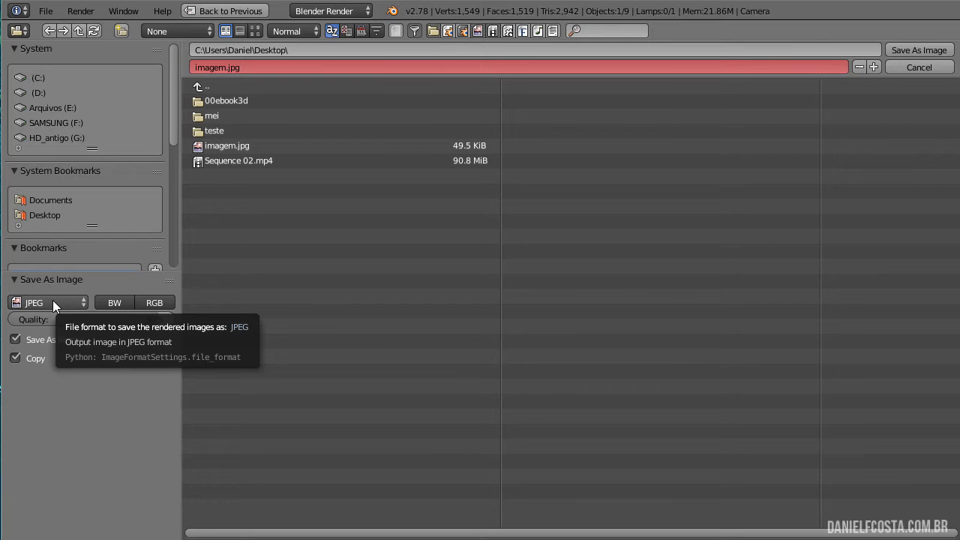
{"action": "key", "text": "Return"}
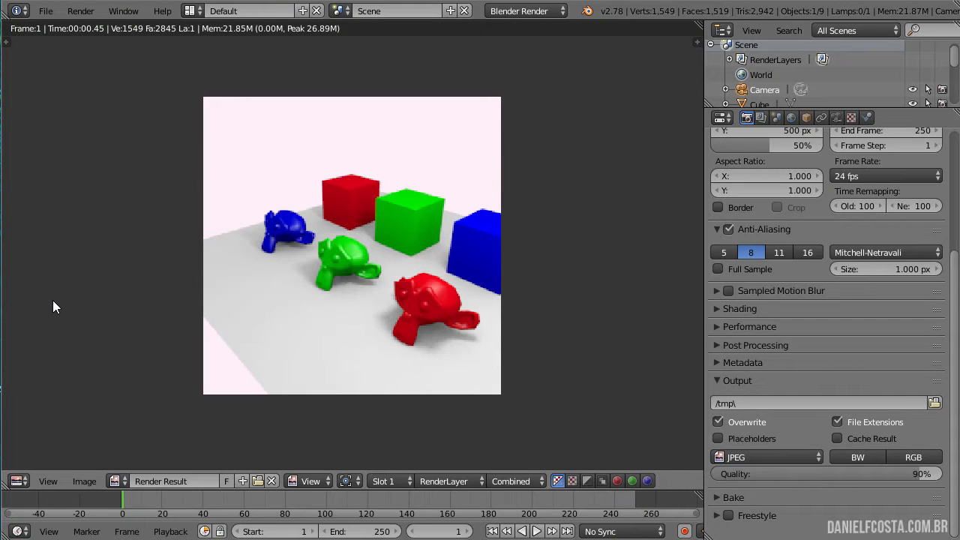
{"action": "key", "text": "Escape"}
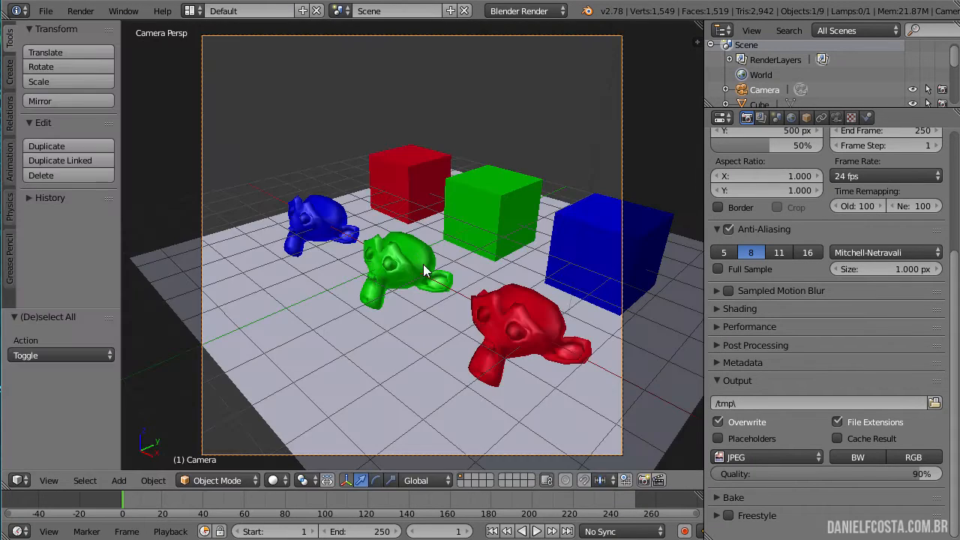
- Set the render resolution to 1920 × 1080 px
{"action": "scroll", "coordinate": [838, 271], "scroll_direction": "up", "scroll_amount": 6}
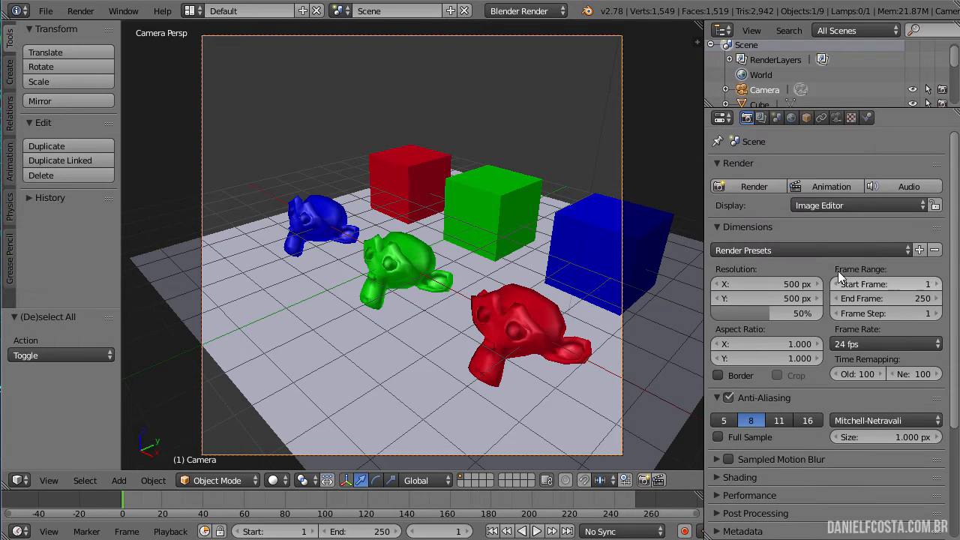
{"action": "left_click", "coordinate": [767, 285]}
{"action": "type", "text": "1920"}
{"action": "key", "text": "Tab"}
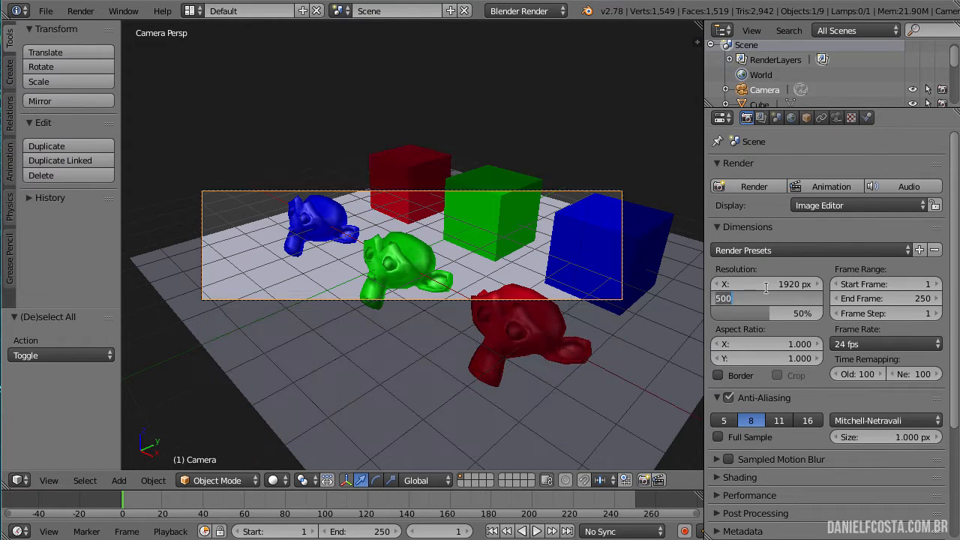
{"action": "type", "text": "1080"}
{"action": "key", "text": "Return"}
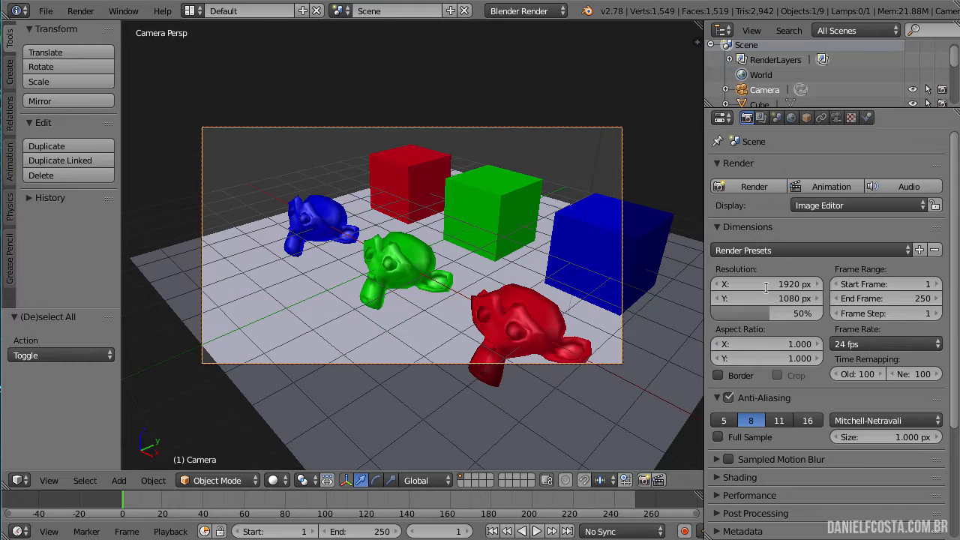
- Enlarge the Outliner area downward and change its editor type to a second 3D View
{"action": "scroll", "coordinate": [359, 342], "scroll_direction": "down", "scroll_amount": 3}
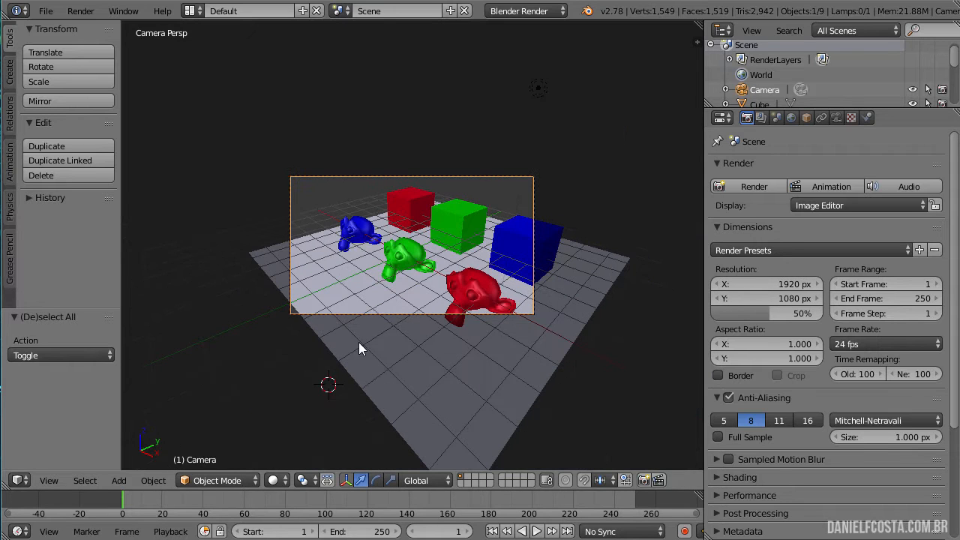
{"action": "middle_click_drag", "start_coordinate": [363, 321], "coordinate": [442, 319]}
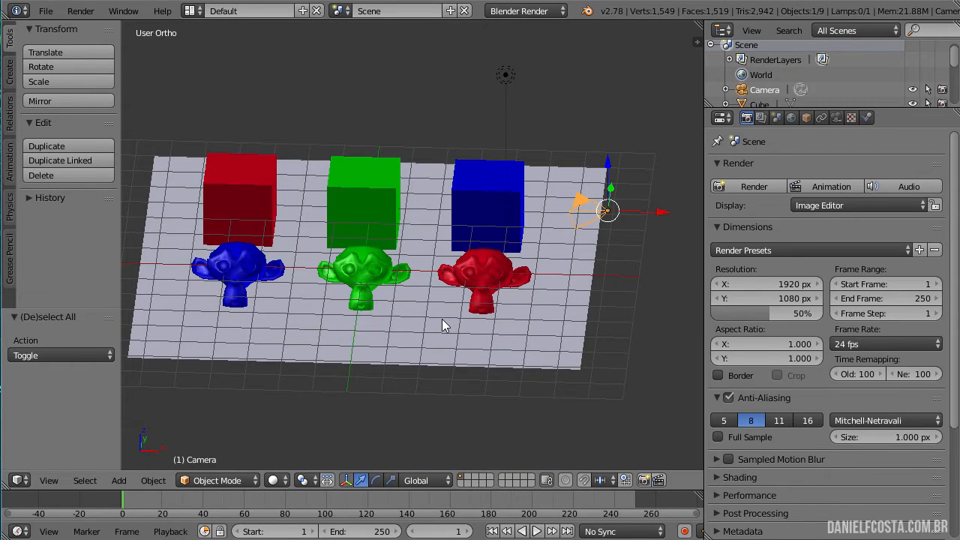
{"action": "key", "text": "KP_0"}
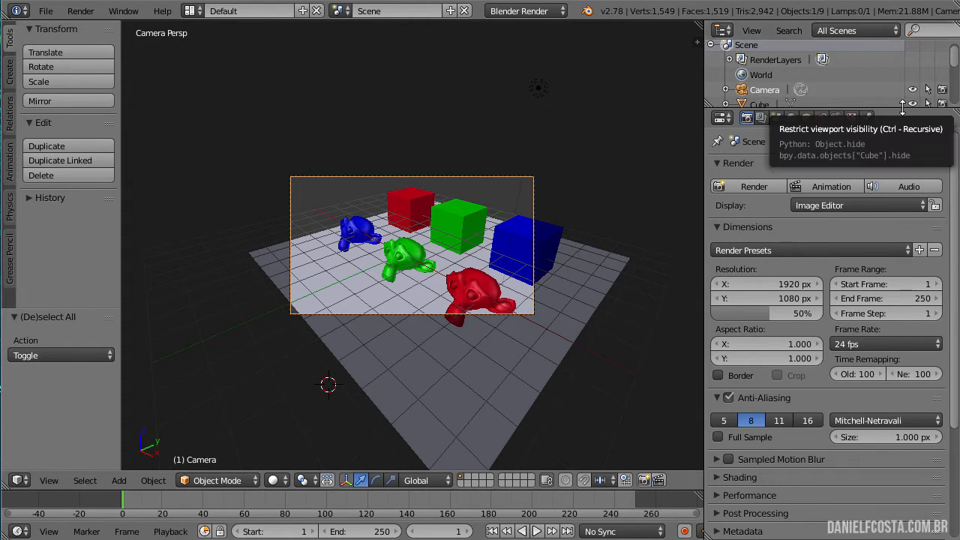
{"action": "left_click_drag", "start_coordinate": [903, 107], "coordinate": [904, 190]}
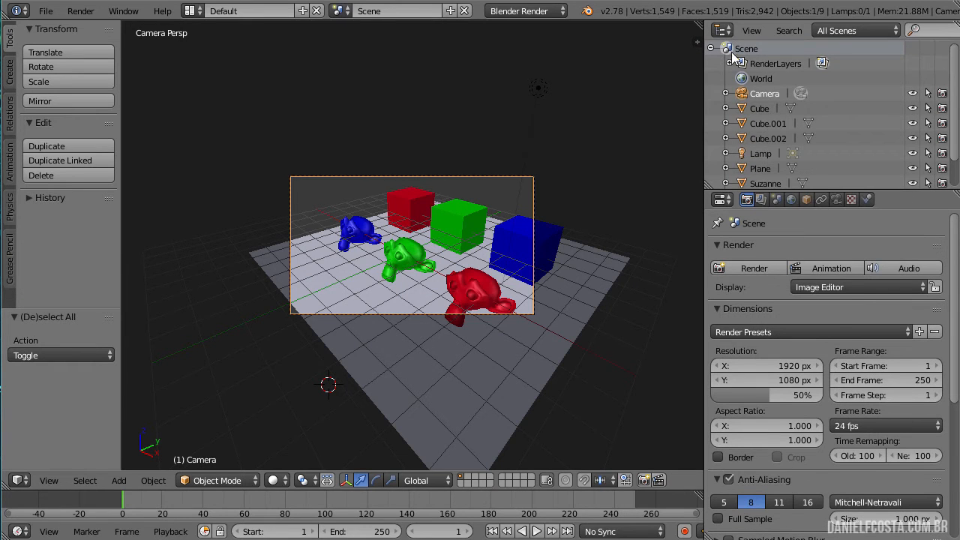
{"action": "left_click", "coordinate": [723, 31]}
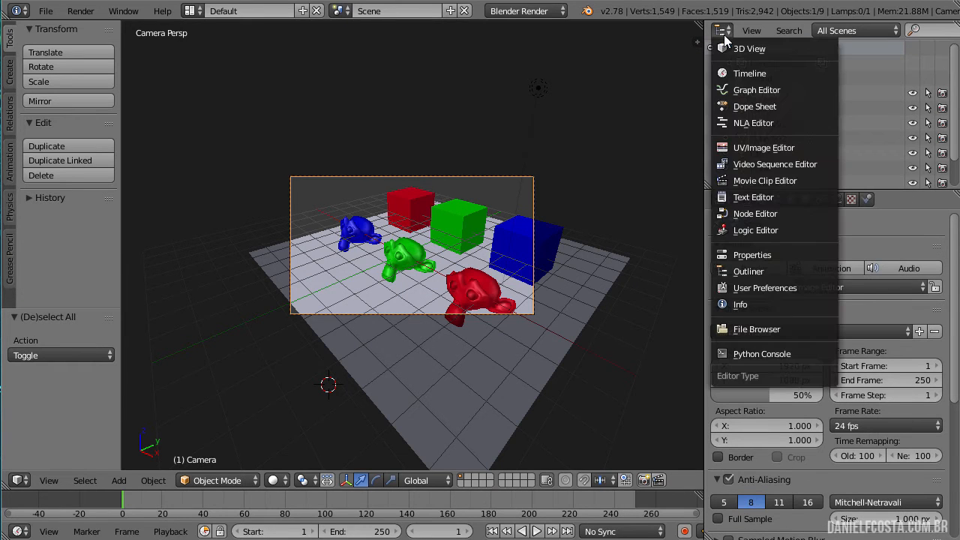
{"action": "left_click", "coordinate": [759, 52]}
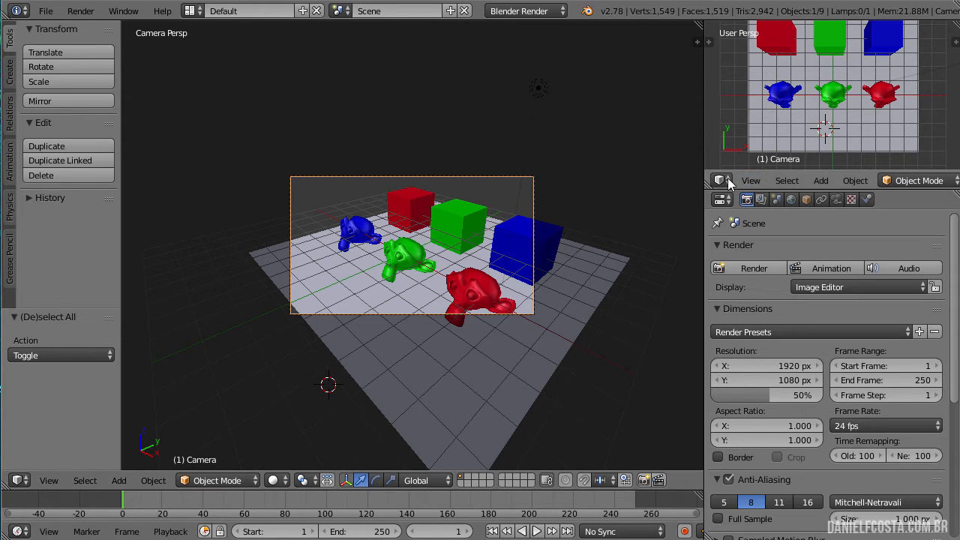
- Show the camera view in the small 3D view and fit the camera frame to that area
{"action": "middle_click_drag", "start_coordinate": [846, 113], "coordinate": [810, 94]}
{"action": "key", "text": "KP_0"}
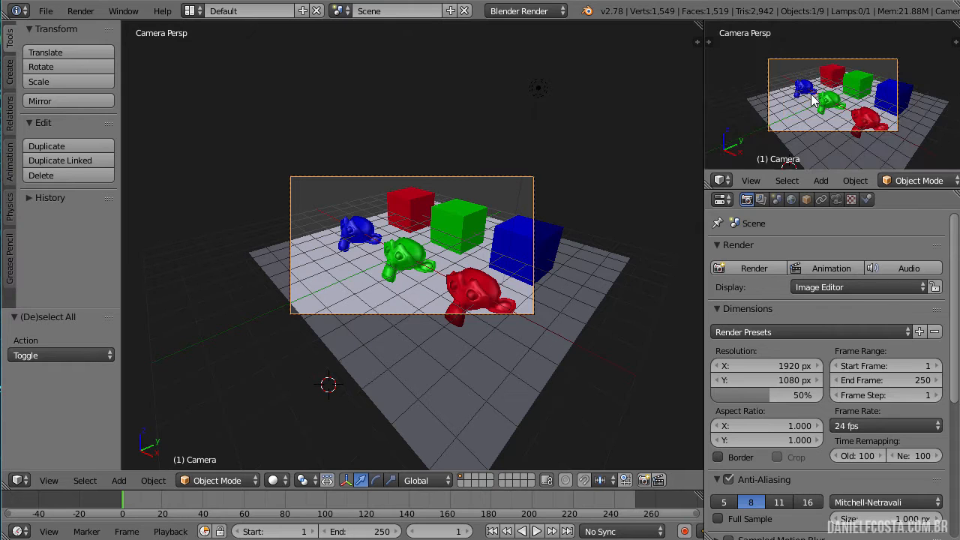
{"action": "key", "text": "Home"}
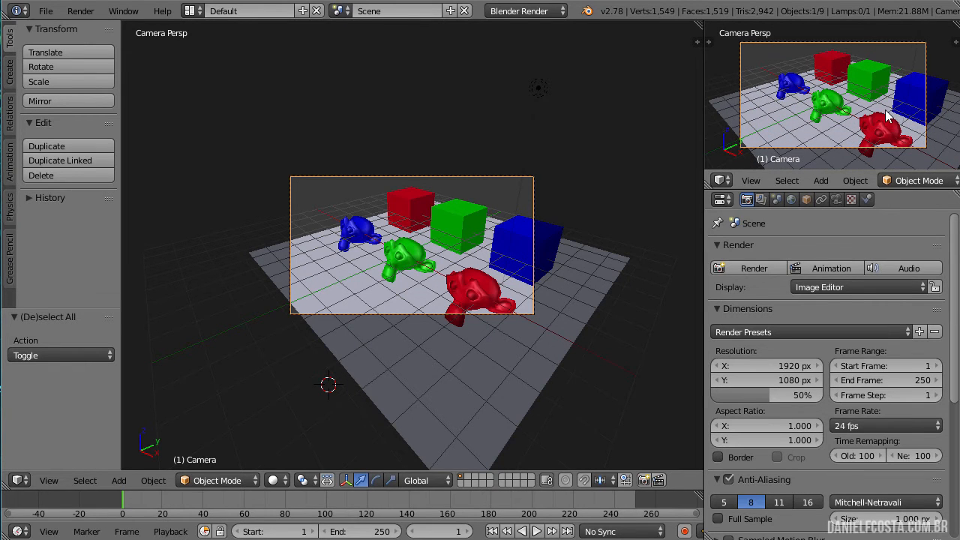
- In the main 3D view, move the camera about -8.66 units along global X and rotate it about -53° around global Z
{"action": "middle_click_drag", "start_coordinate": [378, 341], "coordinate": [607, 276]}
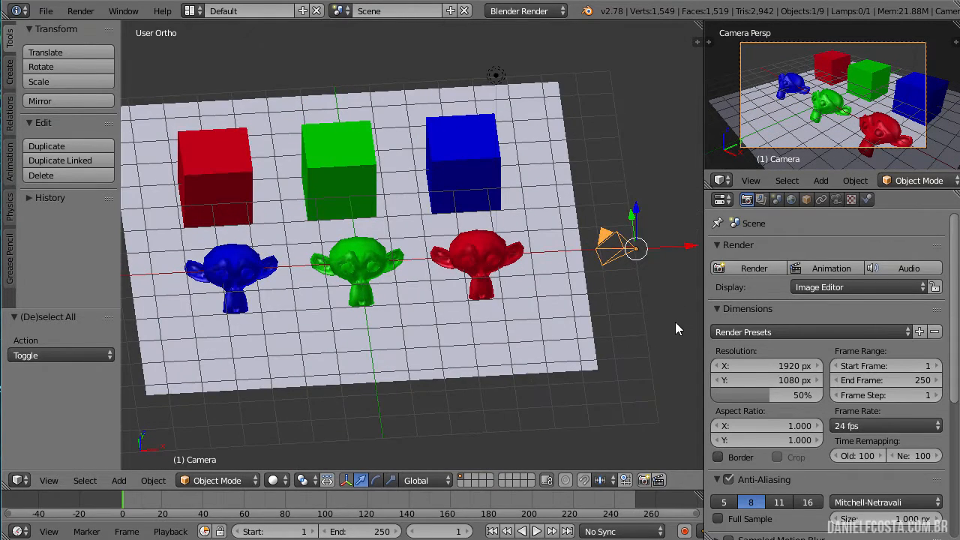
{"action": "key", "text": "r"}
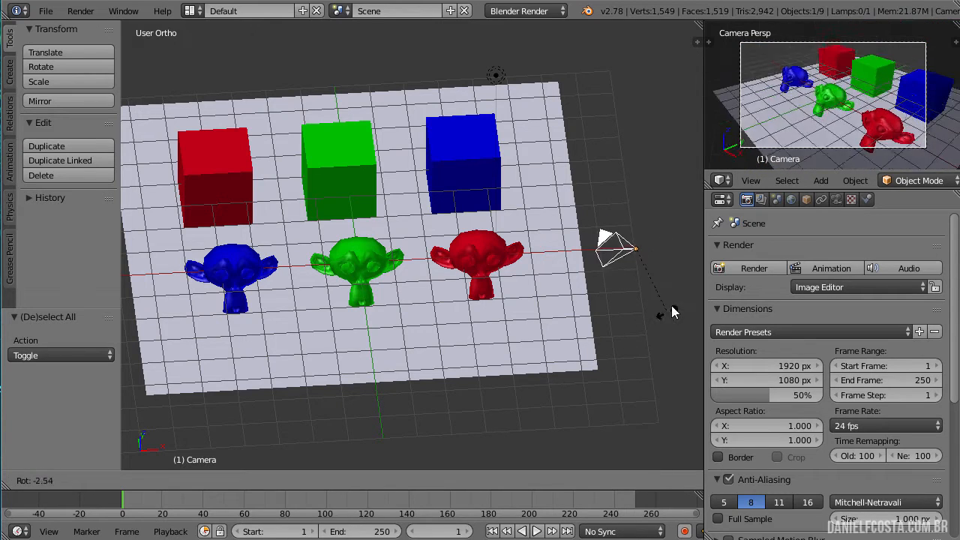
{"action": "left_click", "coordinate": [650, 304]}
{"action": "key", "text": "g"}
{"action": "key", "text": "x"}
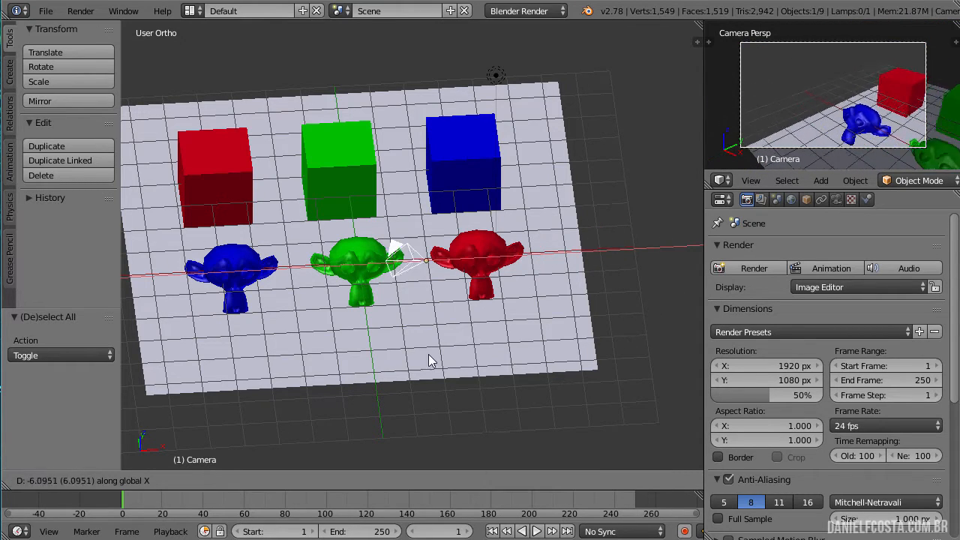
{"action": "left_click", "coordinate": [356, 382]}
{"action": "key", "text": "r"}
{"action": "key", "text": "z"}
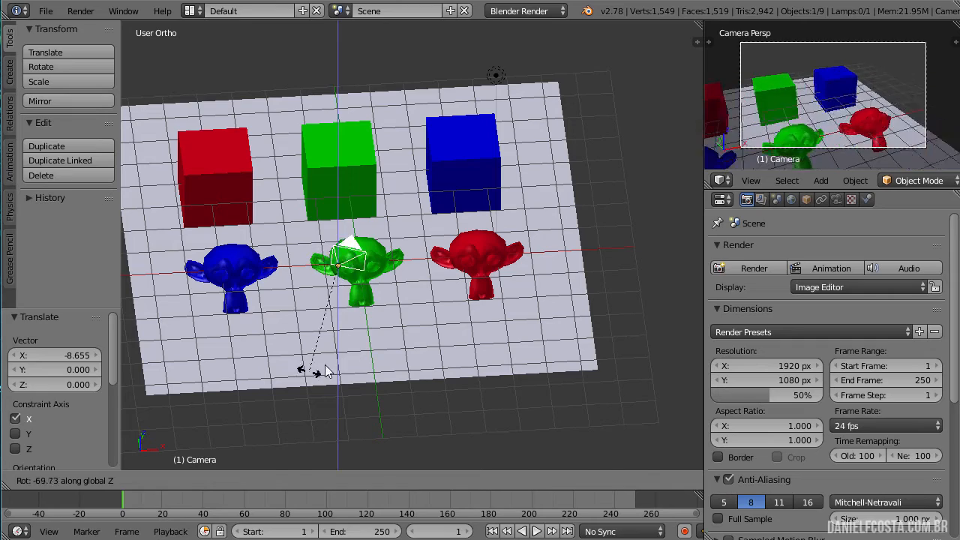
{"action": "left_click", "coordinate": [326, 373]}
- Lower the camera about 5.19 units along global Z and tilt it about 34.7° around global X
{"action": "middle_click_drag", "start_coordinate": [325, 373], "coordinate": [383, 338]}
{"action": "key", "text": "g"}
{"action": "key", "text": "z"}
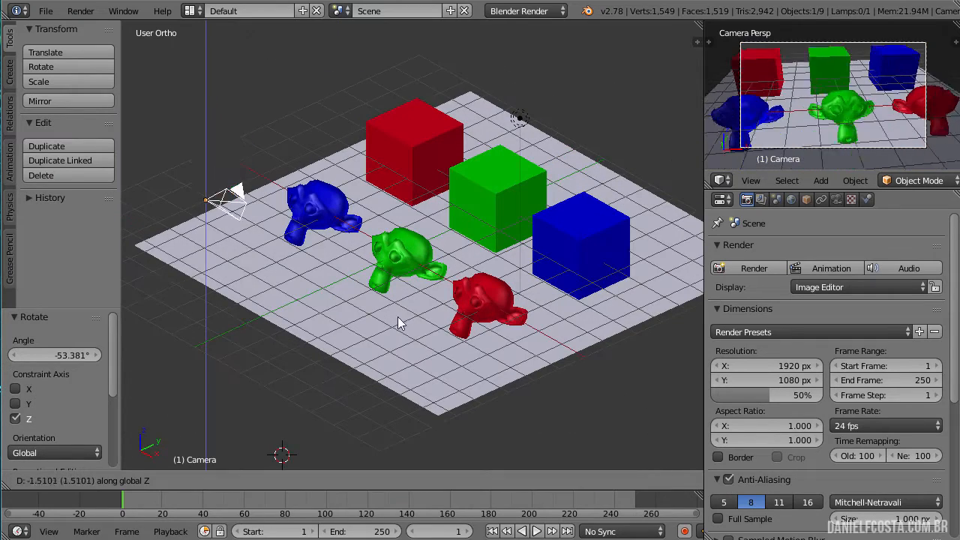
{"action": "left_click", "coordinate": [403, 416]}
{"action": "key", "text": "r"}
{"action": "key", "text": "x"}
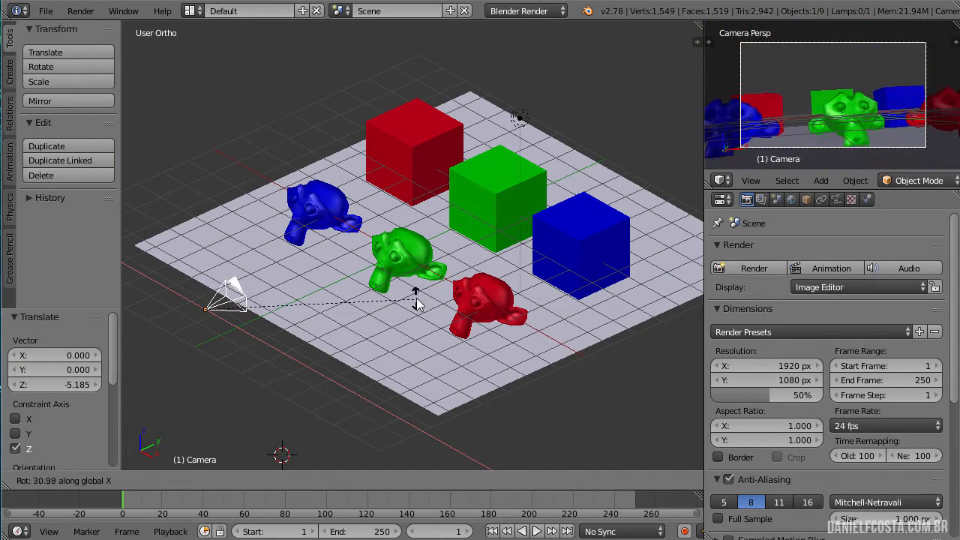
{"action": "left_click", "coordinate": [418, 304]}
- Try rotating the camera around the global Z axis and around the global X axis
{"action": "middle_click_drag", "start_coordinate": [418, 300], "coordinate": [416, 384]}
{"action": "key", "text": "r"}
{"action": "key", "text": "z"}
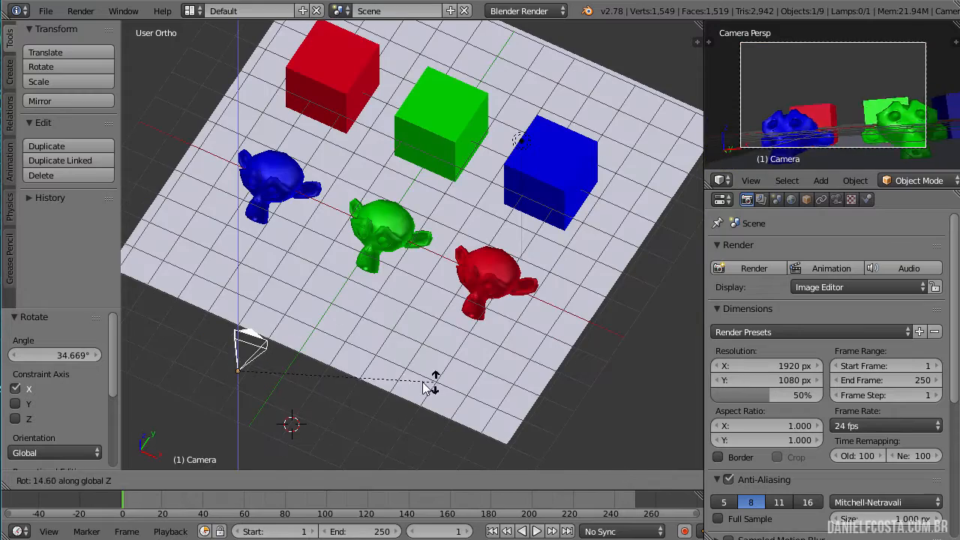
{"action": "key", "text": "Escape"}
{"action": "key", "text": "r"}
{"action": "key", "text": "x"}
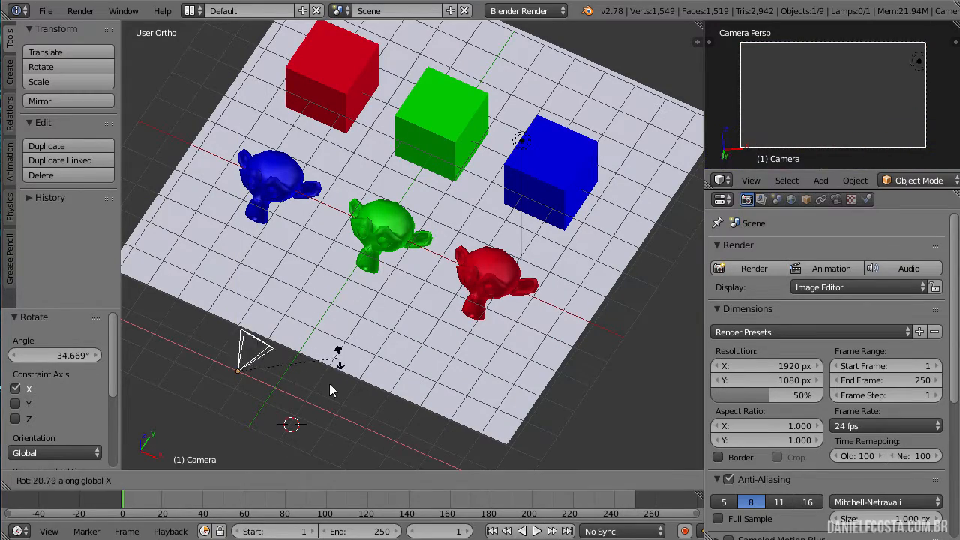
{"action": "key", "text": "Escape"}
- Try moving the camera along the global Y, Z and X axes while checking the framing in the small camera view
{"action": "middle_click_drag", "start_coordinate": [328, 326], "coordinate": [315, 301]}
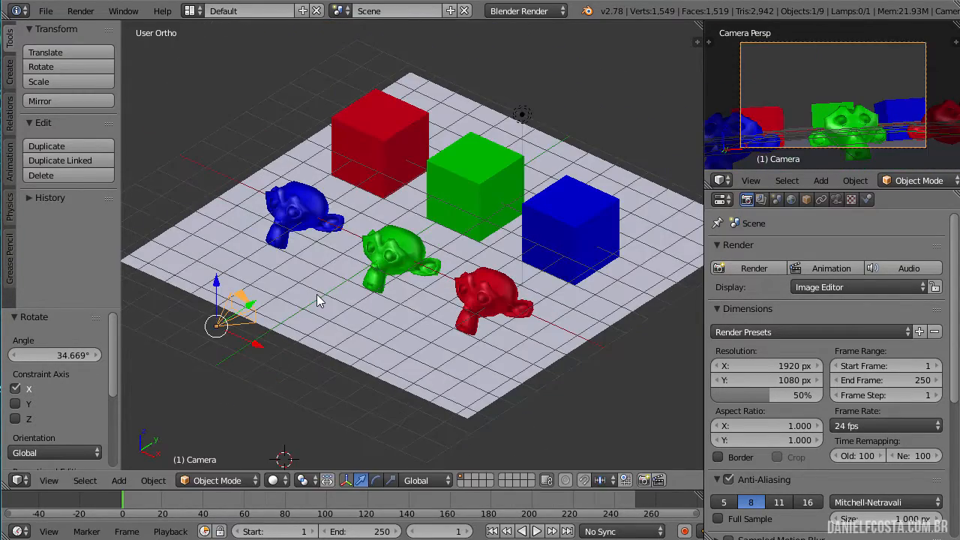
{"action": "key", "text": "g"}
{"action": "key", "text": "y"}
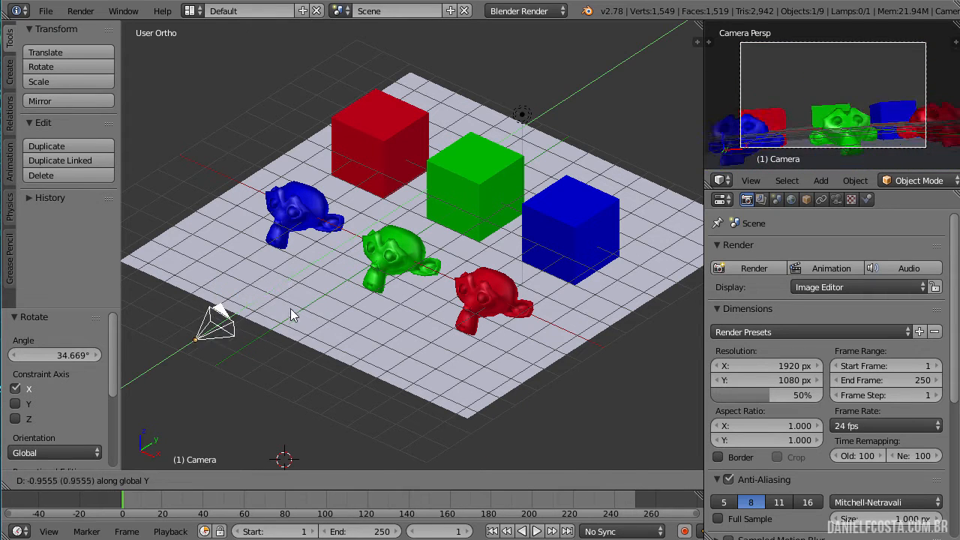
{"action": "left_click", "coordinate": [293, 315]}
{"action": "key", "text": "g"}
{"action": "key", "text": "z"}
{"action": "key", "text": "Escape"}
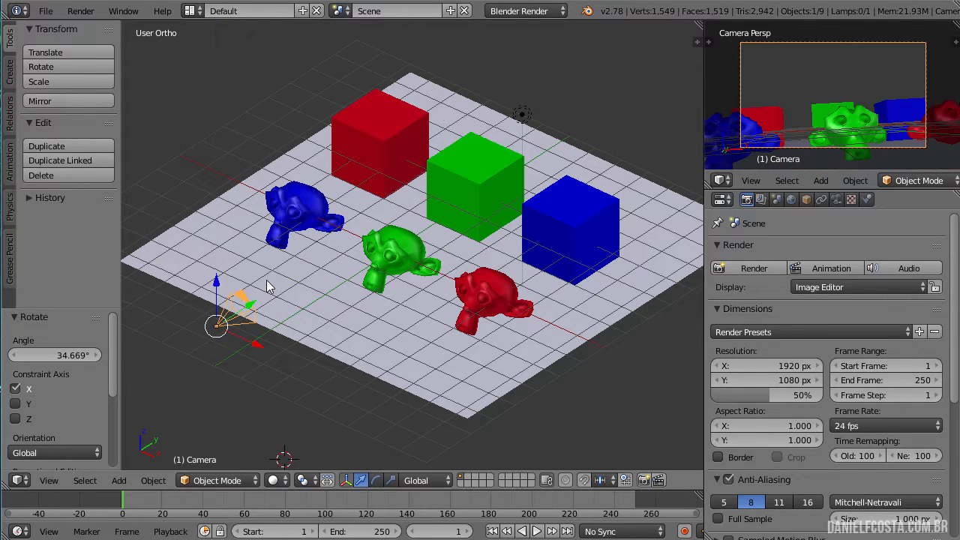
{"action": "key", "text": "g"}
{"action": "key", "text": "Escape"}
{"action": "key", "text": "g"}
{"action": "key", "text": "x"}
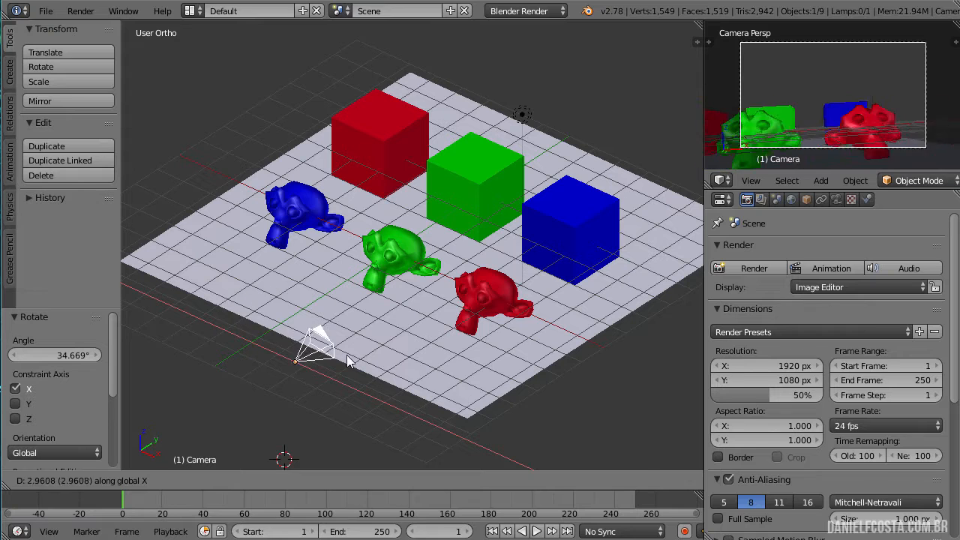
{"action": "key", "text": "Escape"}
- Try rotating the camera around the Z, Y and X axes in turn to compare the framing
{"action": "key", "text": "r"}
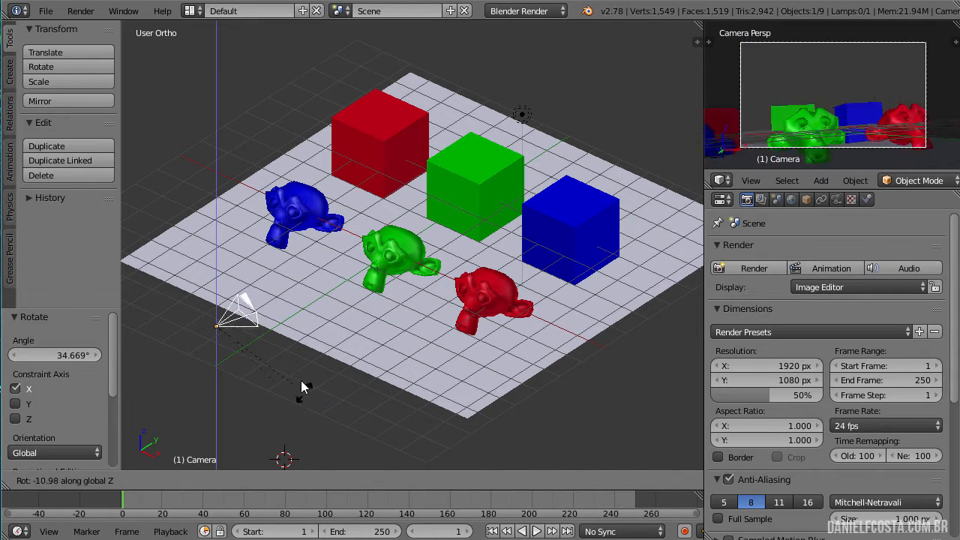
{"action": "key", "text": "Escape"}
{"action": "key", "text": "r"}
{"action": "key", "text": "y"}
{"action": "key", "text": "Escape"}
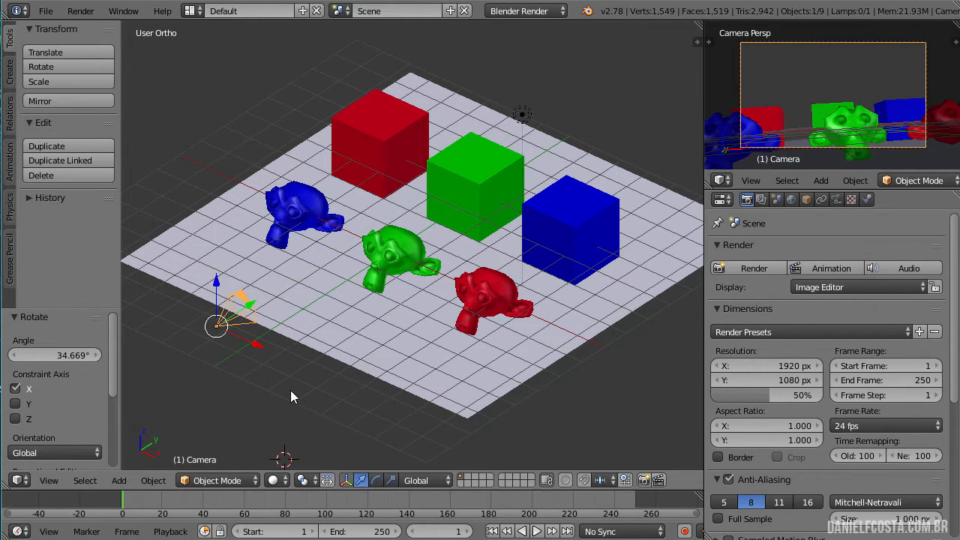
{"action": "key", "text": "r"}
{"action": "key", "text": "x"}
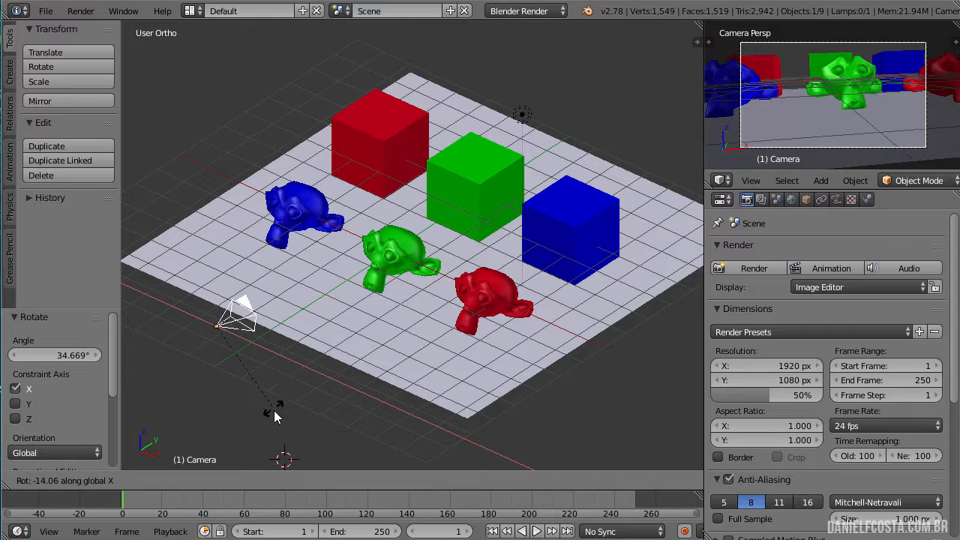
{"action": "left_click", "coordinate": [302, 405]}
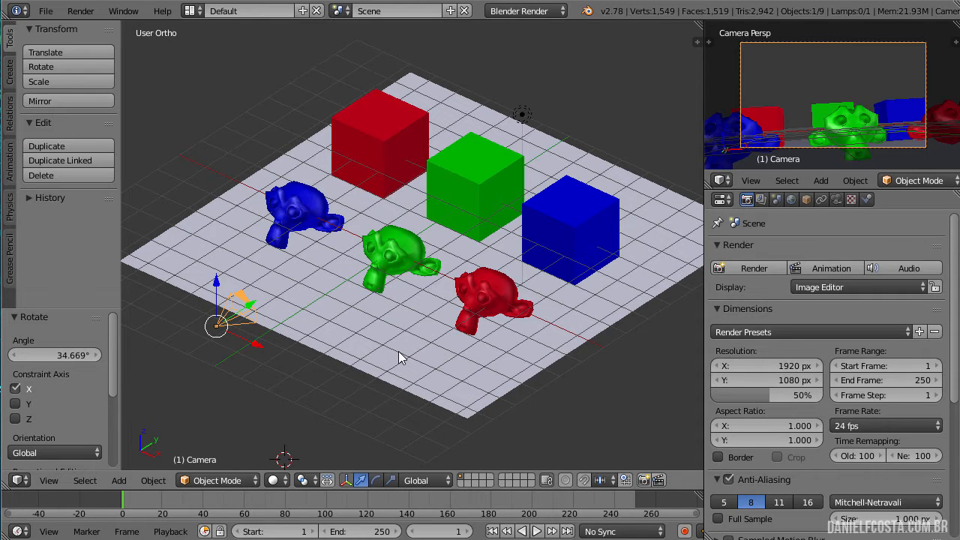
- Switch the main viewport to the camera view, try aiming the camera in Walk mode, and enlarge the camera frame
{"action": "key", "text": "KP_0"}
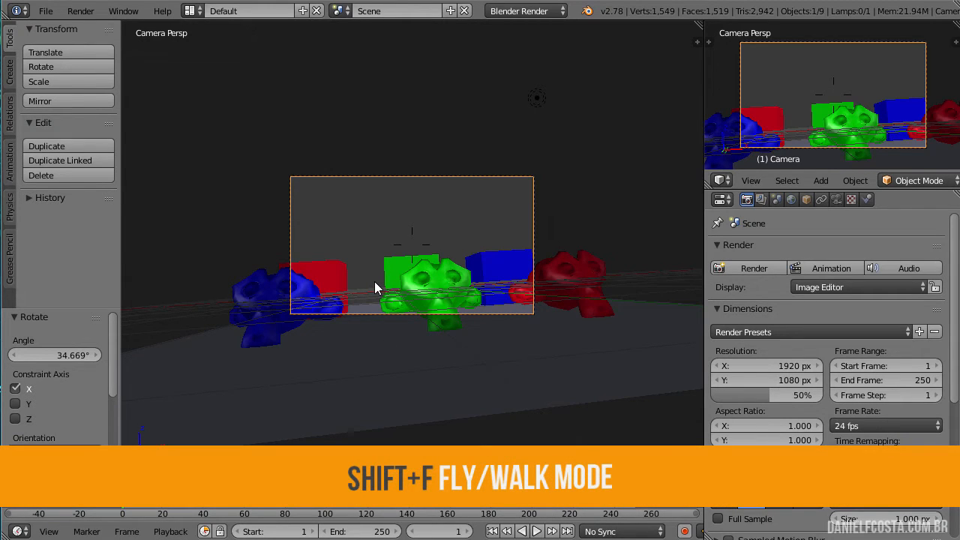
{"action": "key", "text": "shift+f"}
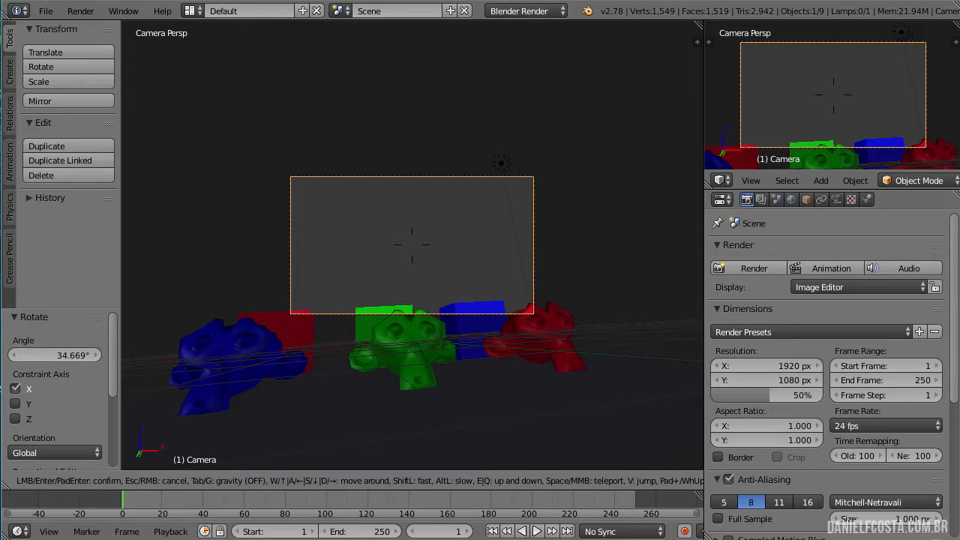
{"action": "left_click", "coordinate": [375, 263]}
{"action": "scroll", "coordinate": [375, 264], "scroll_direction": "up", "scroll_amount": 3}
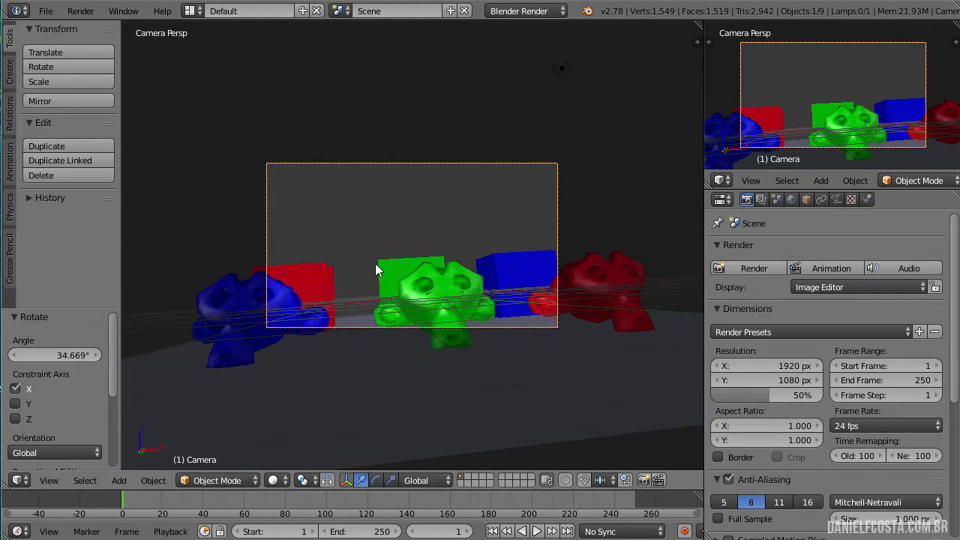
- Start Walk mode and move the camera forward, backward and sideways in front of the three monkey heads
{"action": "key", "text": "shift+f"}
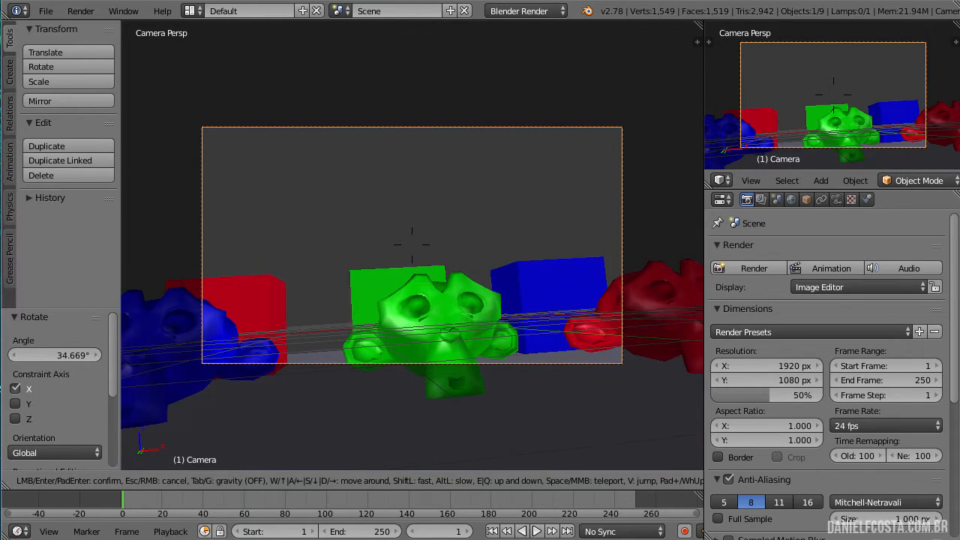
{"action": "key", "text": "w"}
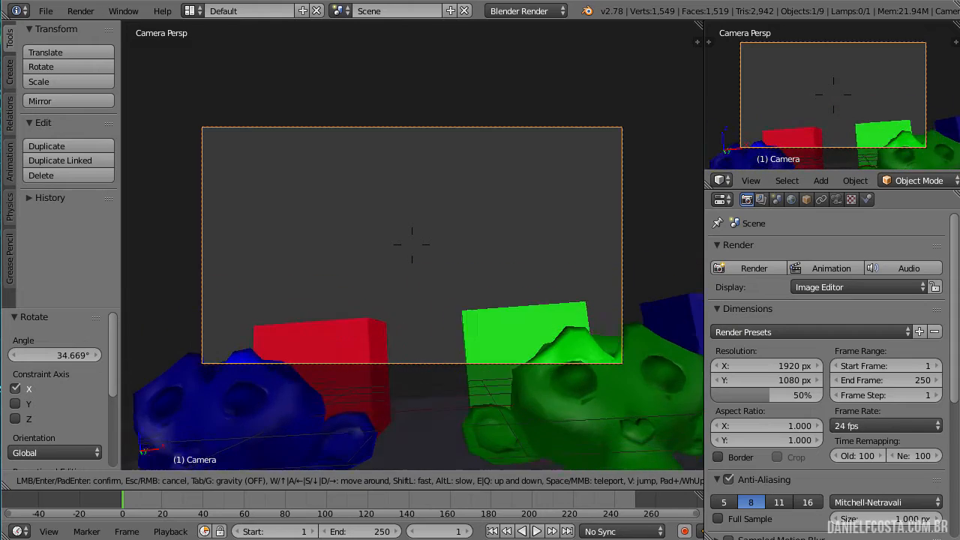
{"action": "key", "text": "s"}
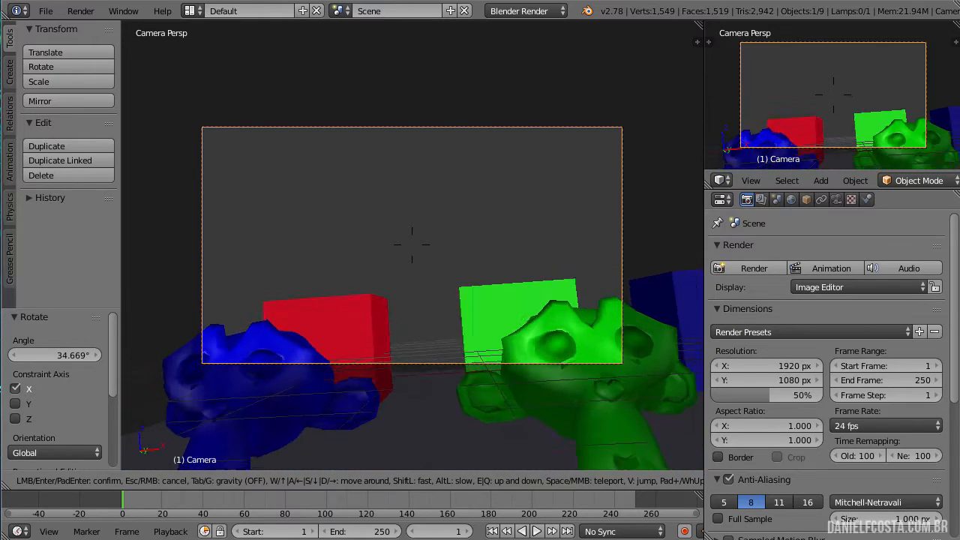
{"action": "key", "text": "a"}
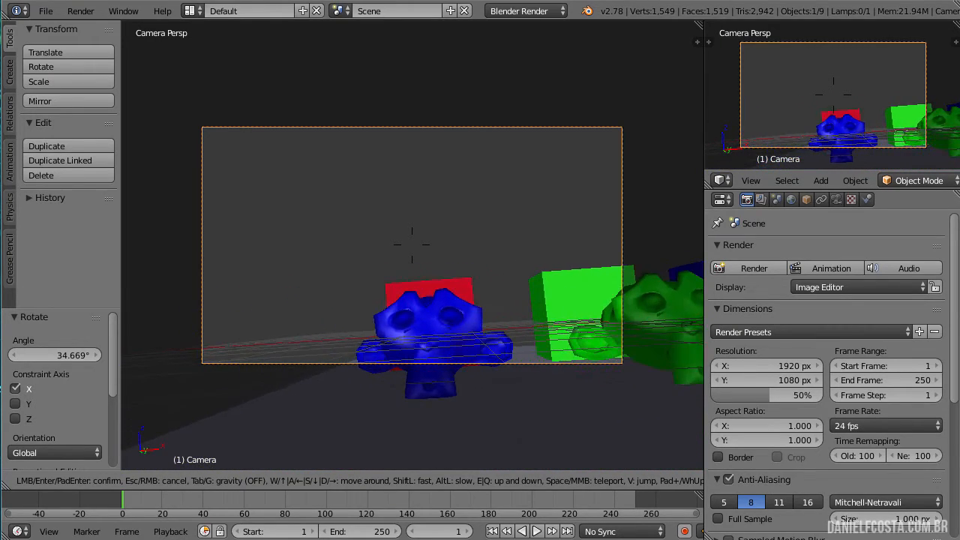
{"action": "key", "text": "d"}
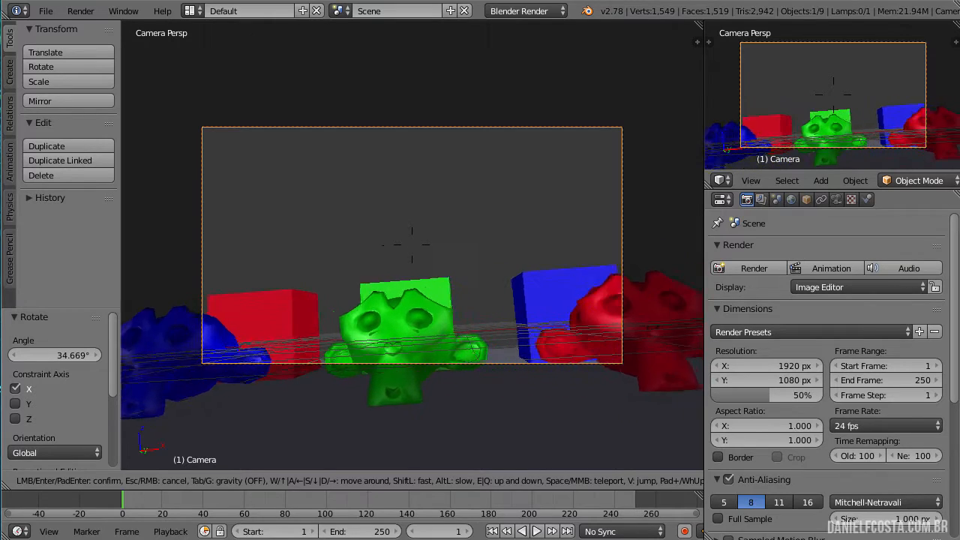
{"action": "key", "text": "a"}
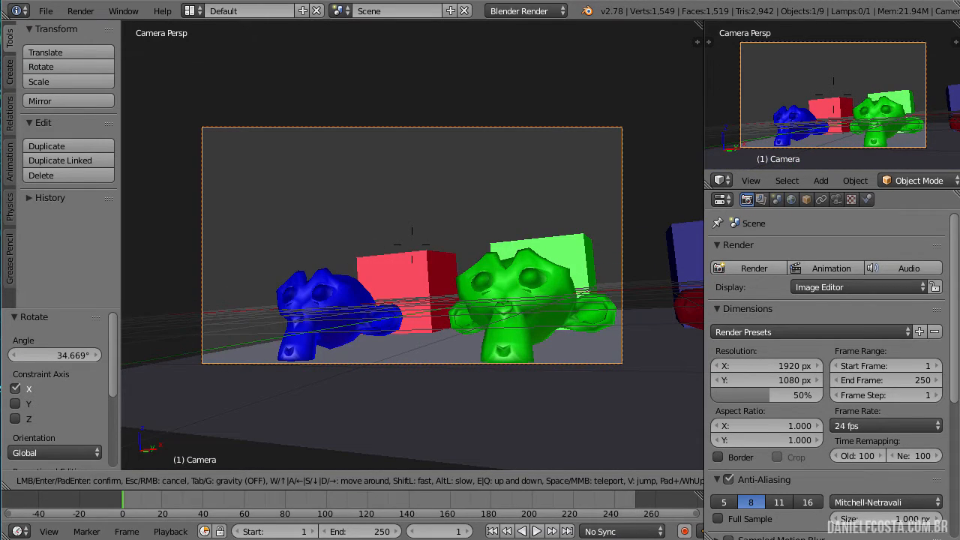
{"action": "key", "text": "w"}
{"action": "key", "text": "s"}
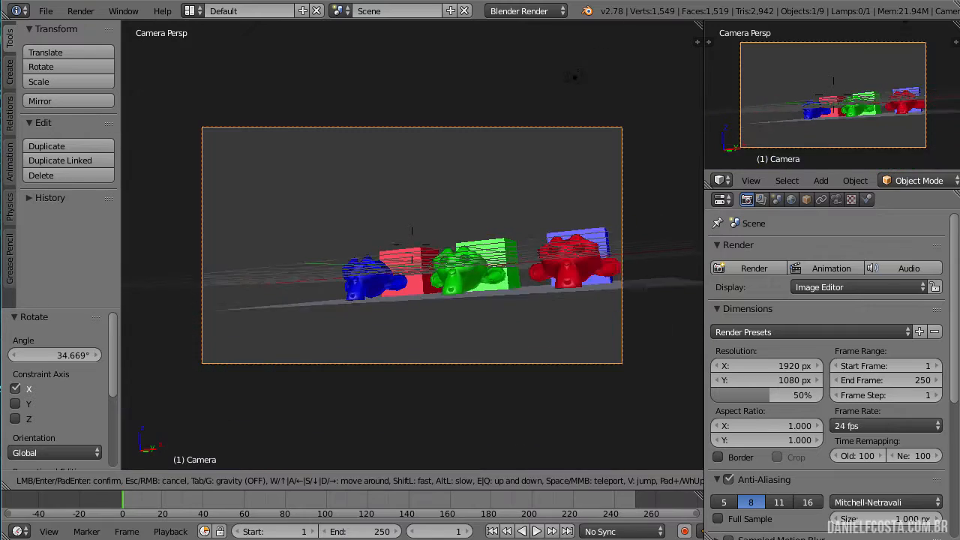
- Walk the camera close to the blue monkey head and the red cube, and back away from them
{"action": "key", "text": "w"}
{"action": "key", "text": "s"}
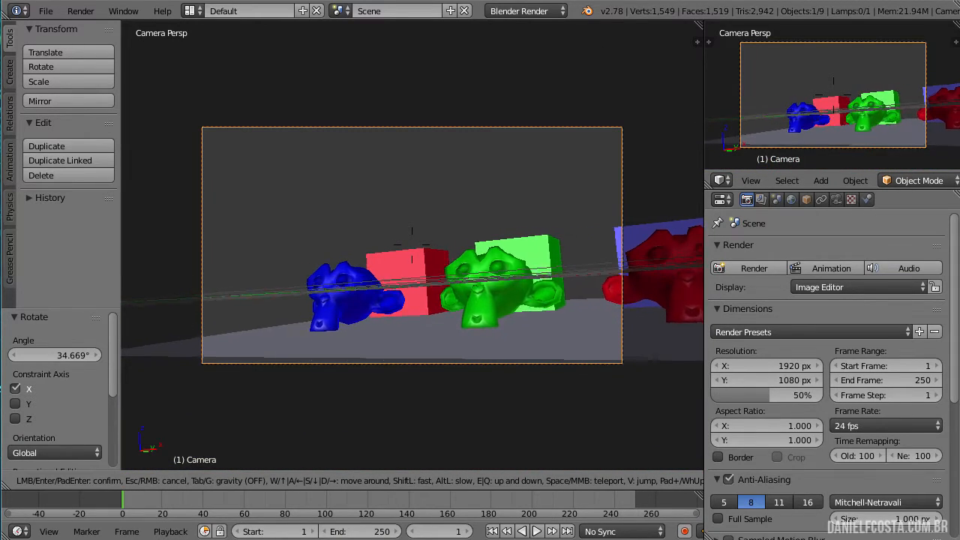
{"action": "key", "text": "w"}
{"action": "key", "text": "d"}
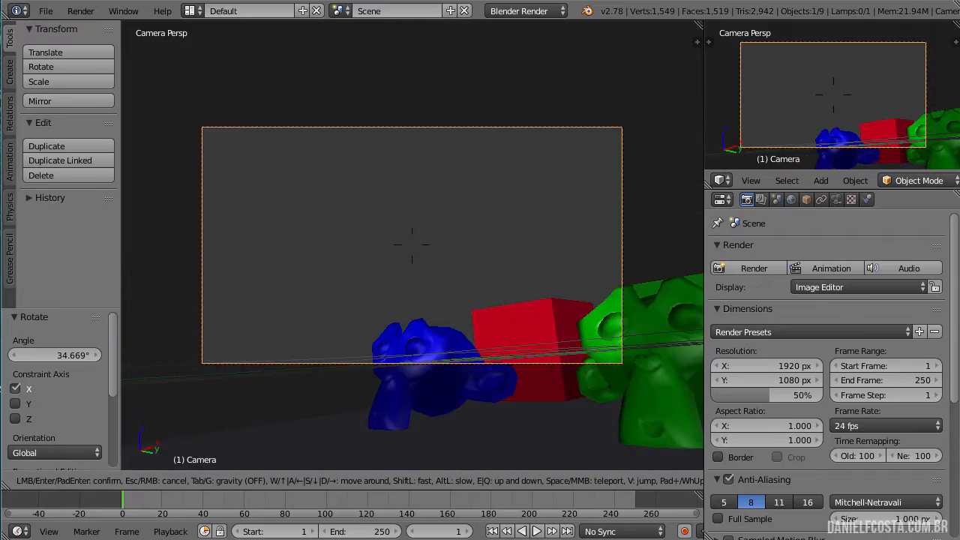
{"action": "key", "text": "w"}
{"action": "key", "text": "s"}
{"action": "key", "text": "w"}
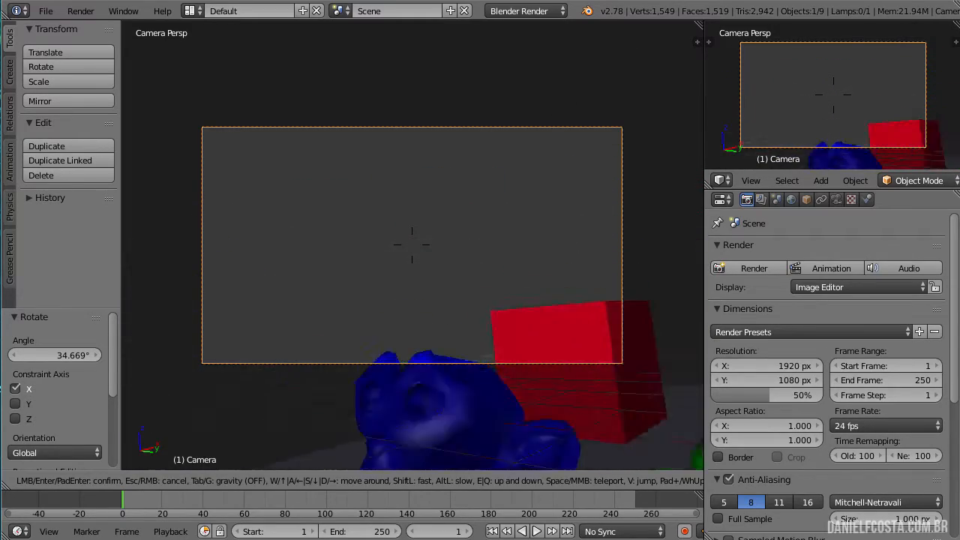
{"action": "key", "text": "s"}
{"action": "key", "text": "s"}
- Change the camera height down and up in Walk mode, with short forward and backward moves, to view the objects from above floor level
{"action": "key", "text": "q"}
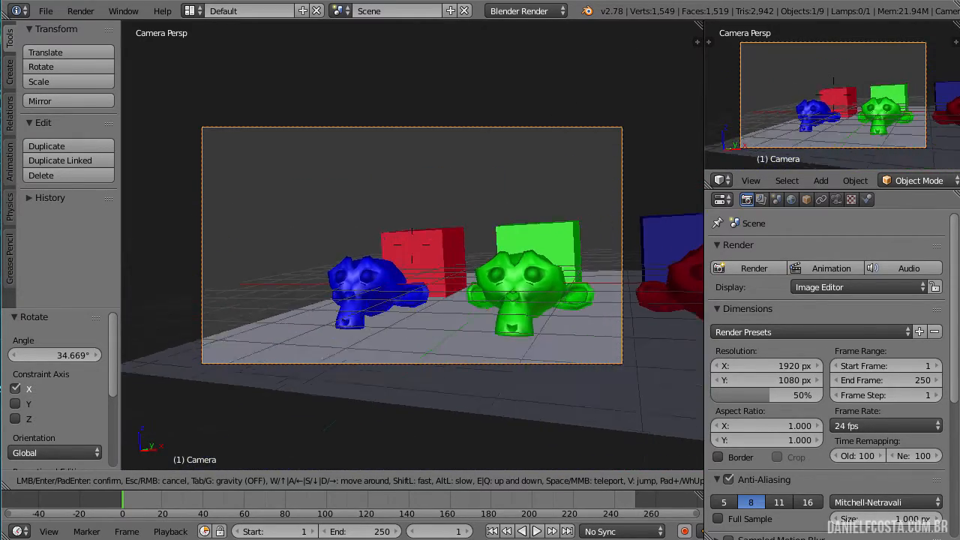
{"action": "key", "text": "e"}
{"action": "key", "text": "s"}
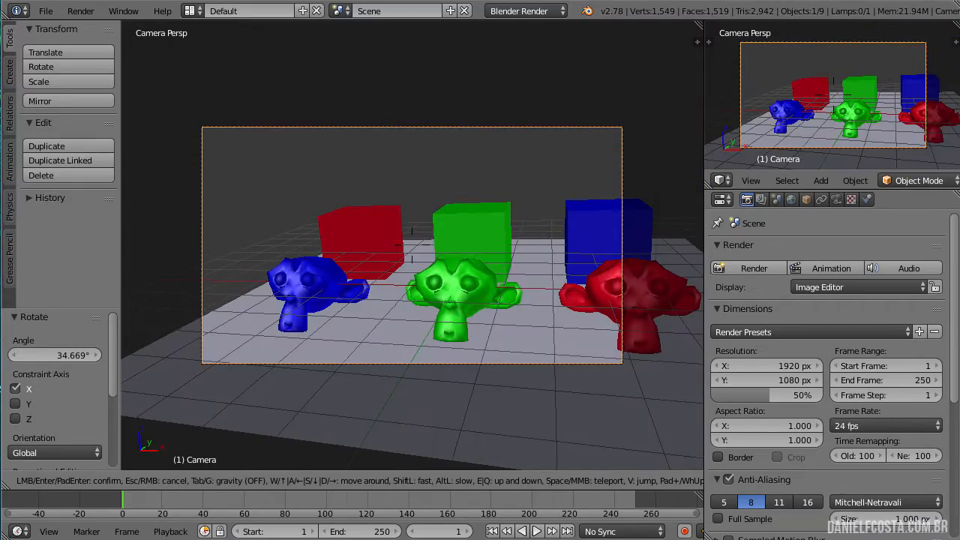
{"action": "key", "text": "w"}
{"action": "key", "text": "s"}
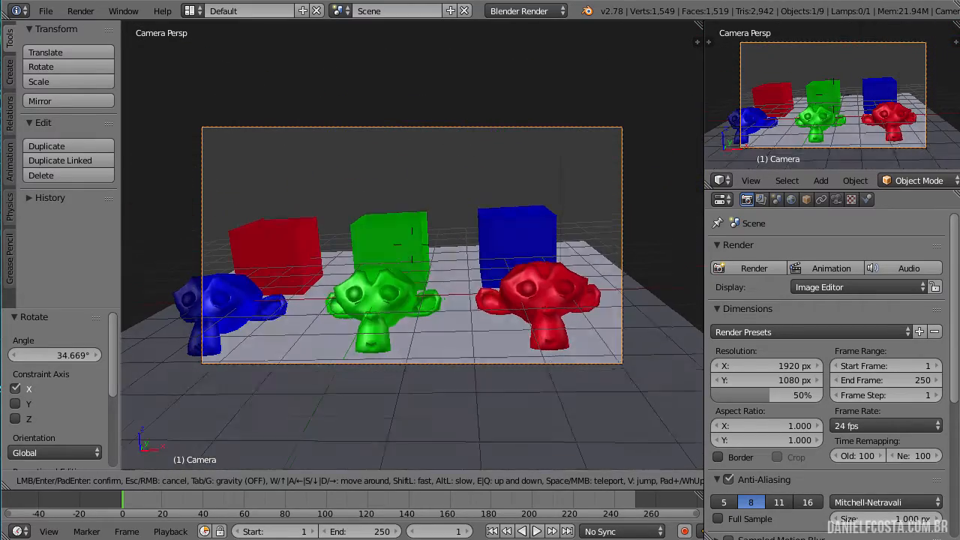
{"action": "key", "text": "q"}
{"action": "key", "text": "e"}
{"action": "key", "text": "q"}
{"action": "key", "text": "e"}
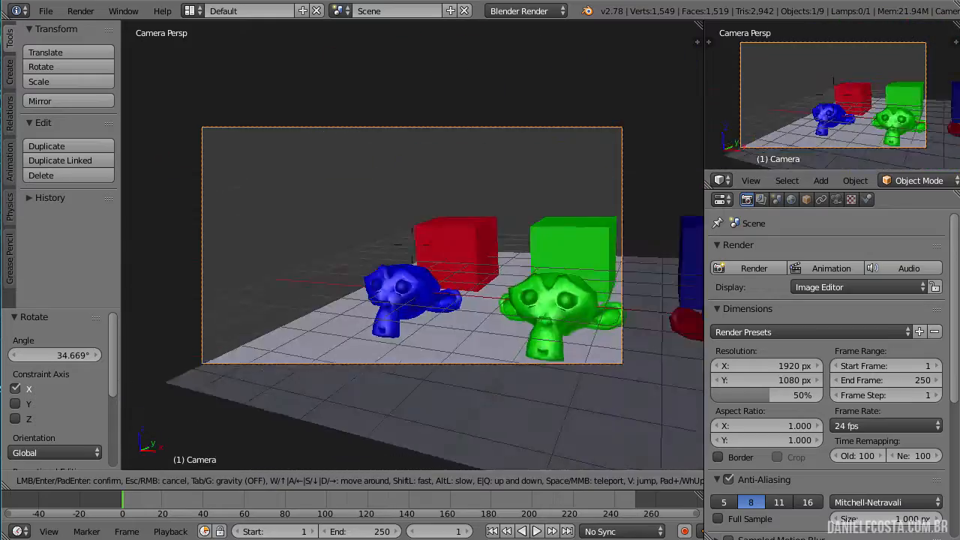
- Frame the green and red monkey heads with their cubes behind from slightly above, and keep that Walk mode camera position
{"action": "key", "text": "w"}
{"action": "key", "text": "d"}
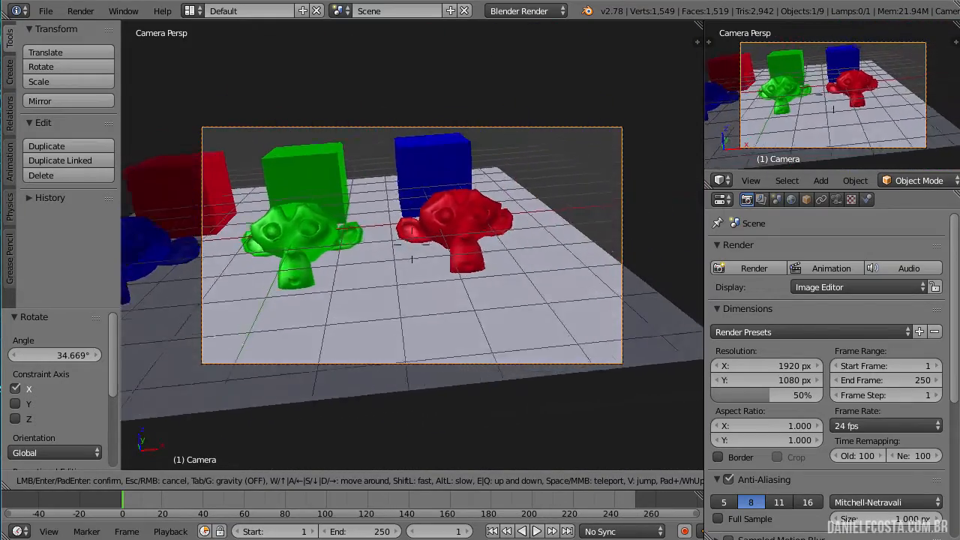
{"action": "key", "text": "e"}
{"action": "key", "text": "w"}
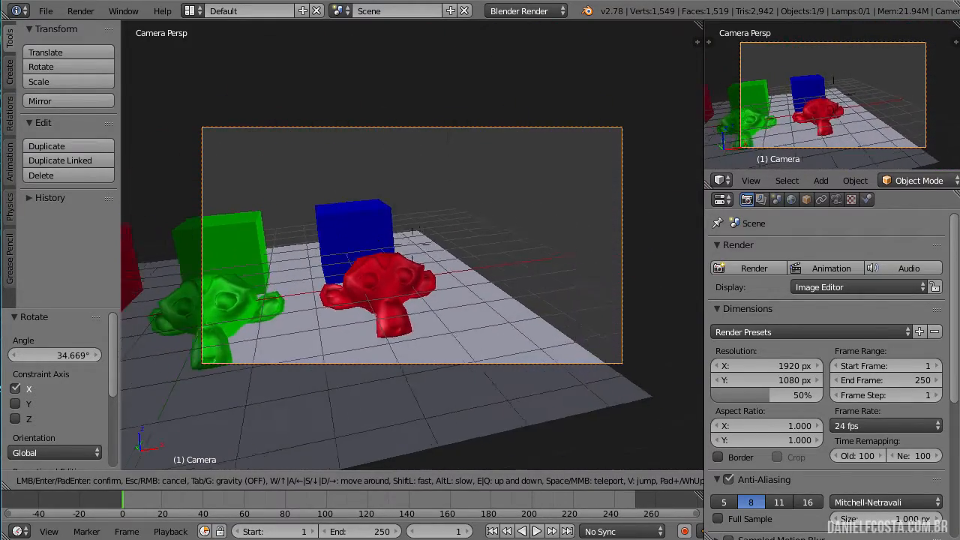
{"action": "key", "text": "s"}
{"action": "left_click", "coordinate": [411, 244]}
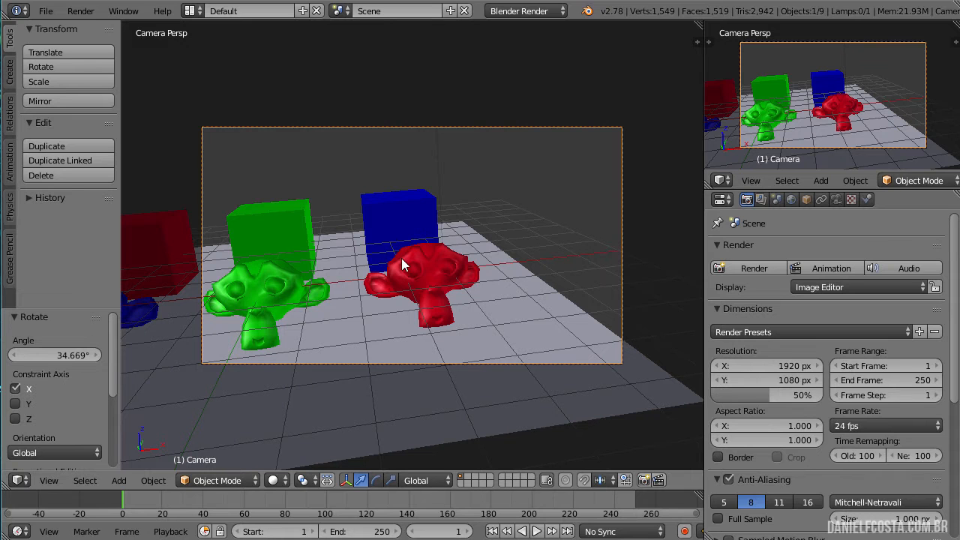
- Try turning the camera toward an empty corner of the floor plane in Walk mode
{"action": "key", "text": "shift+f"}
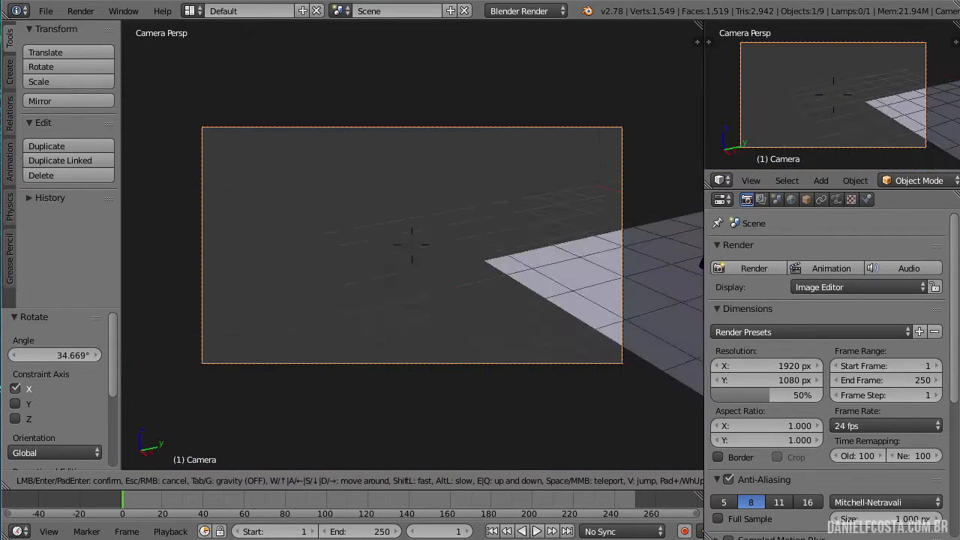
{"action": "right_click", "coordinate": [411, 244]}
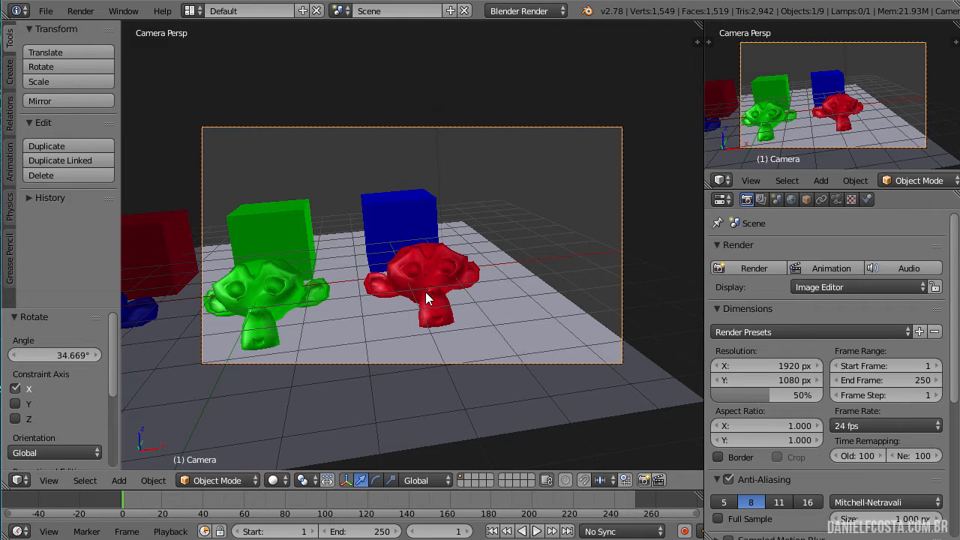
- Restart Walk mode, move the camera in toward the cubes and out again, and lower it in front of the monkey heads
{"action": "key", "text": "shift+f"}
{"action": "key", "text": "w"}
{"action": "key", "text": "s"}
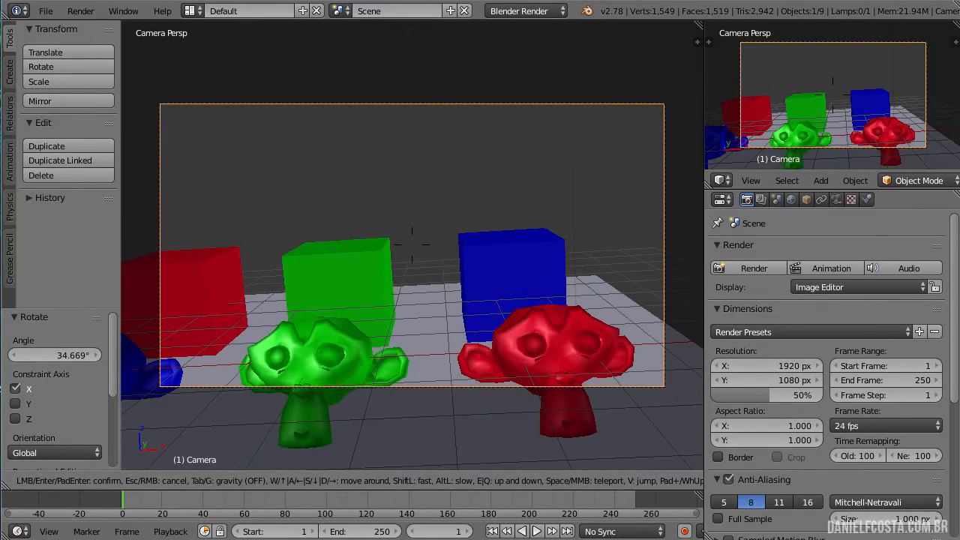
{"action": "key", "text": "w"}
{"action": "key", "text": "s"}
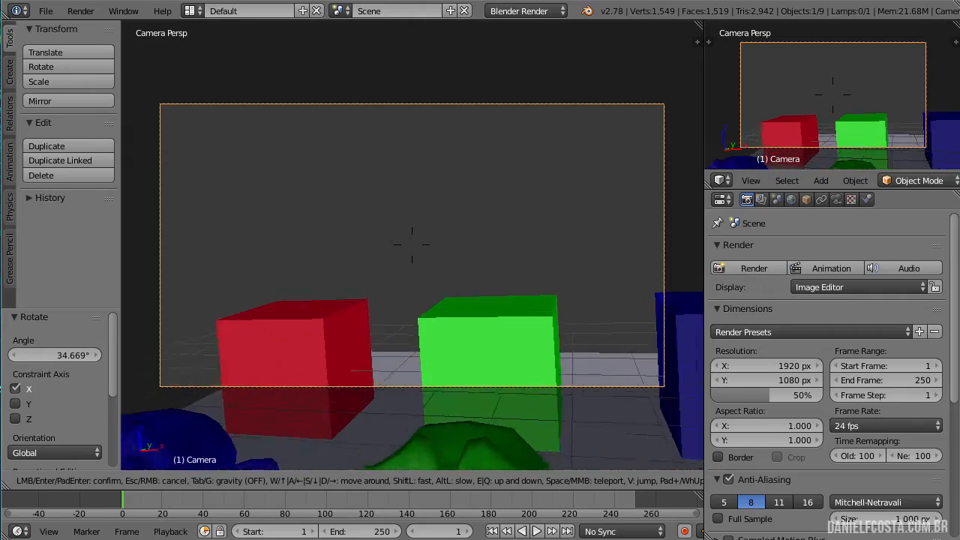
{"action": "key", "text": "q"}
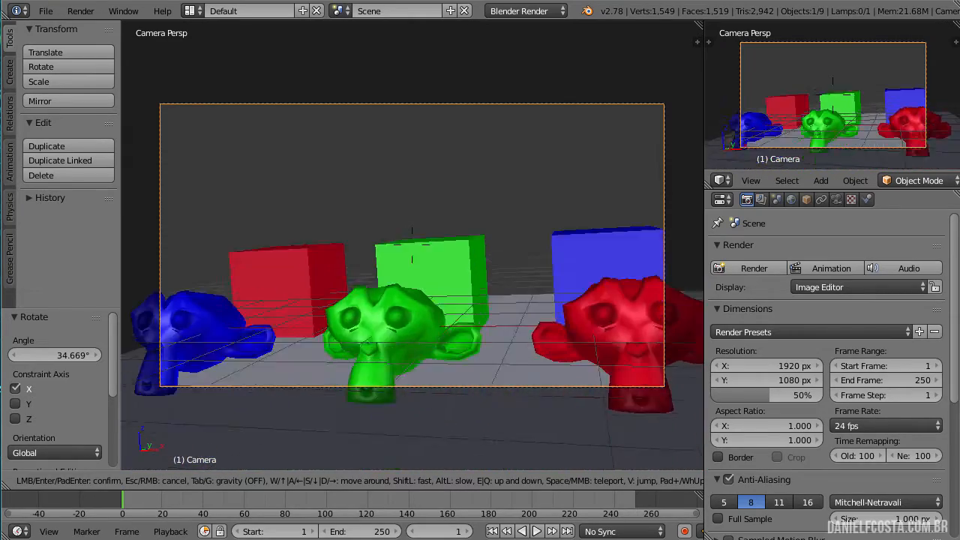
- Raise the camera above the monkey heads and move it back and forth near the red and green cubes
{"action": "key", "text": "e"}
{"action": "key", "text": "w"}
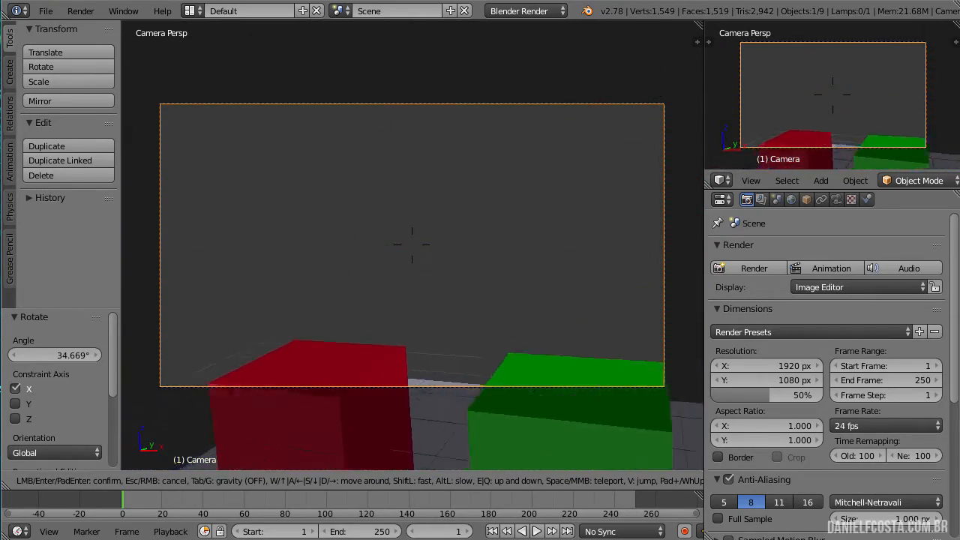
{"action": "key", "text": "e"}
{"action": "key", "text": "q"}
{"action": "key", "text": "s"}
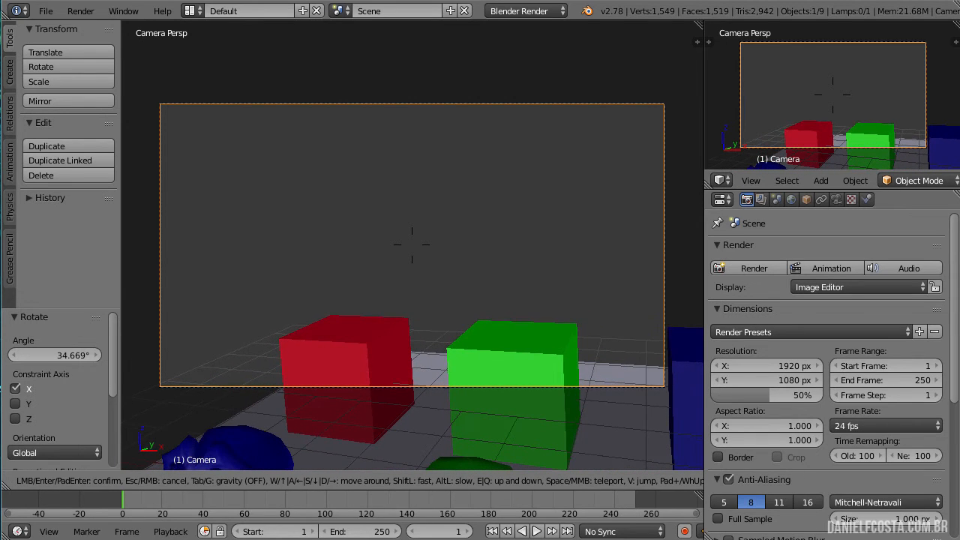
{"action": "key", "text": "s"}
{"action": "key", "text": "w"}
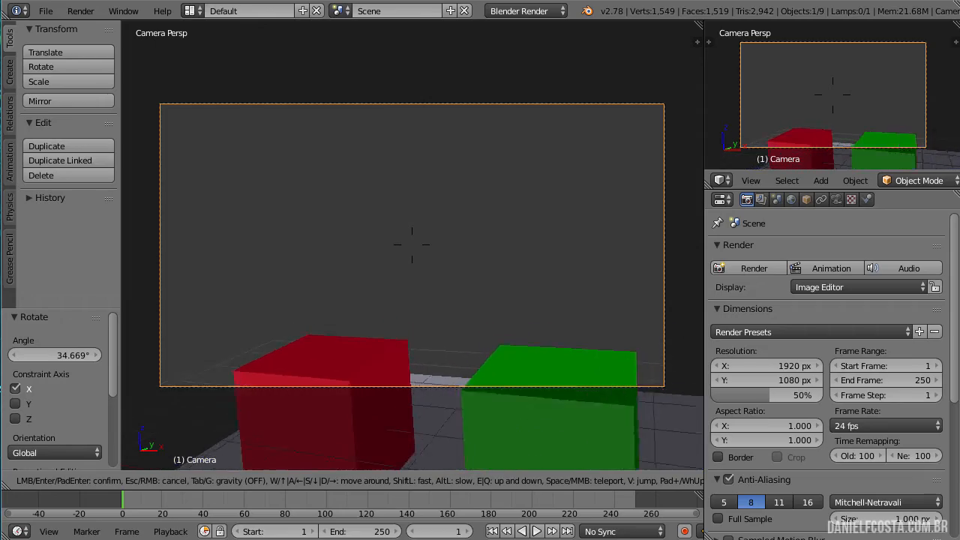
- Back and strafe the camera to frame all three monkey heads and cubes from the red head's side, and keep that position
{"action": "key", "text": "s"}
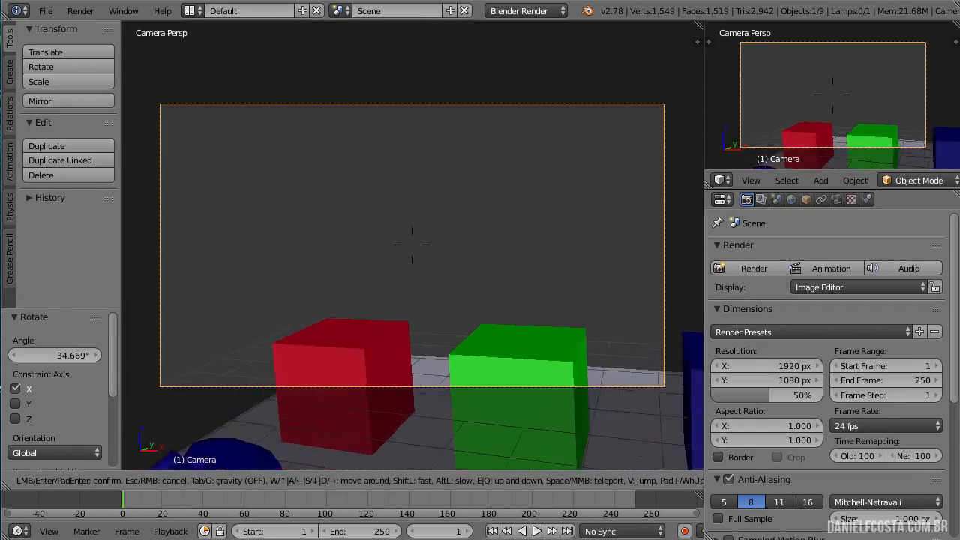
{"action": "key", "text": "a"}
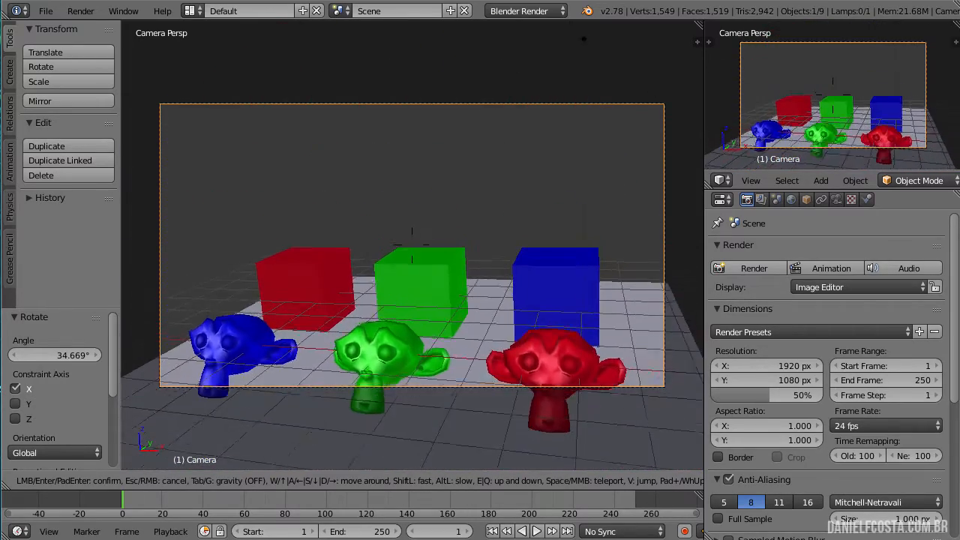
{"action": "key", "text": "d"}
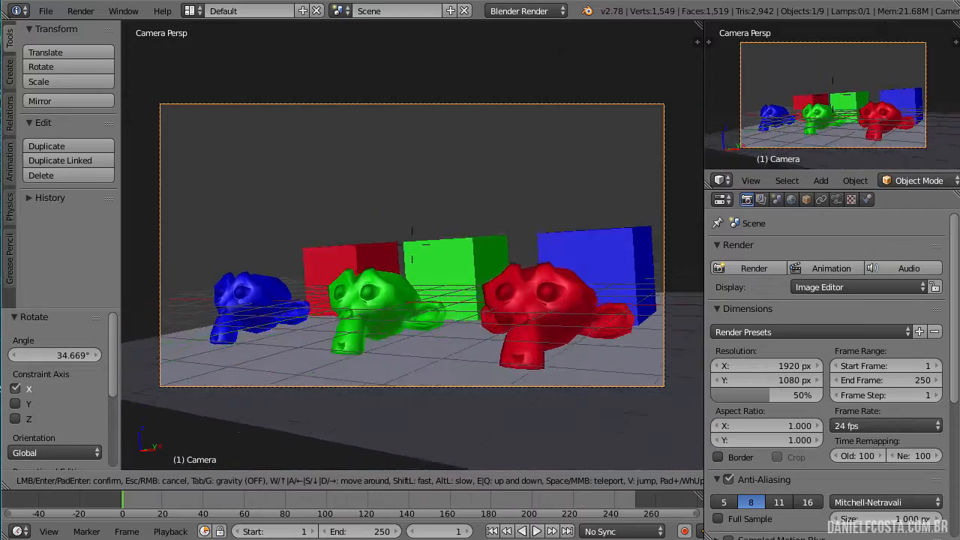
{"action": "key", "text": "s"}
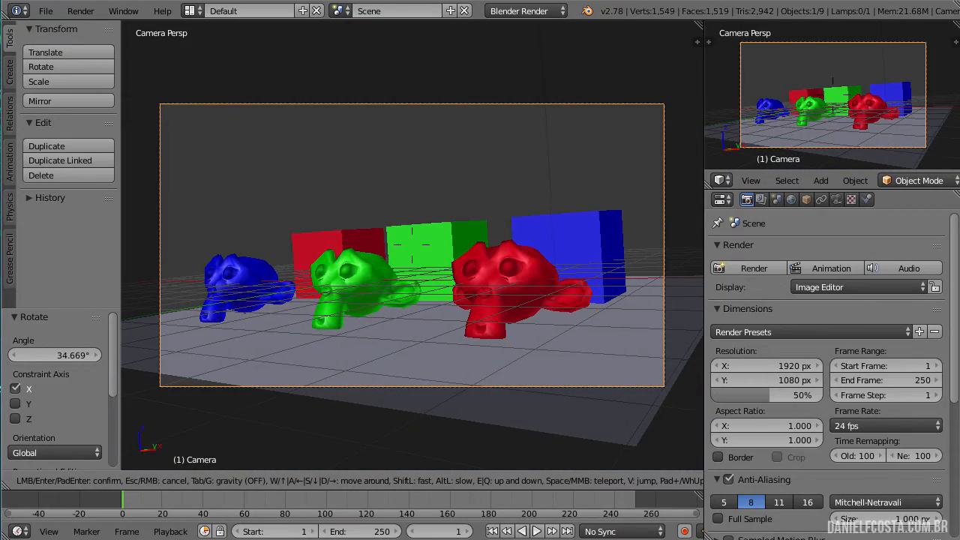
{"action": "left_click", "coordinate": [412, 244]}
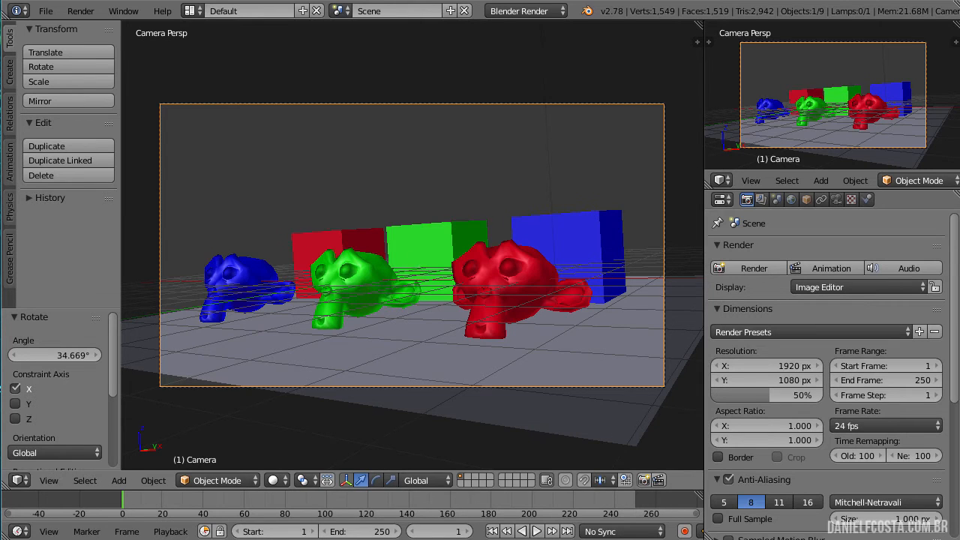
- Aim the camera upward at the lamp above the objects in Walk mode and keep that orientation
{"action": "key", "text": "shift+f"}
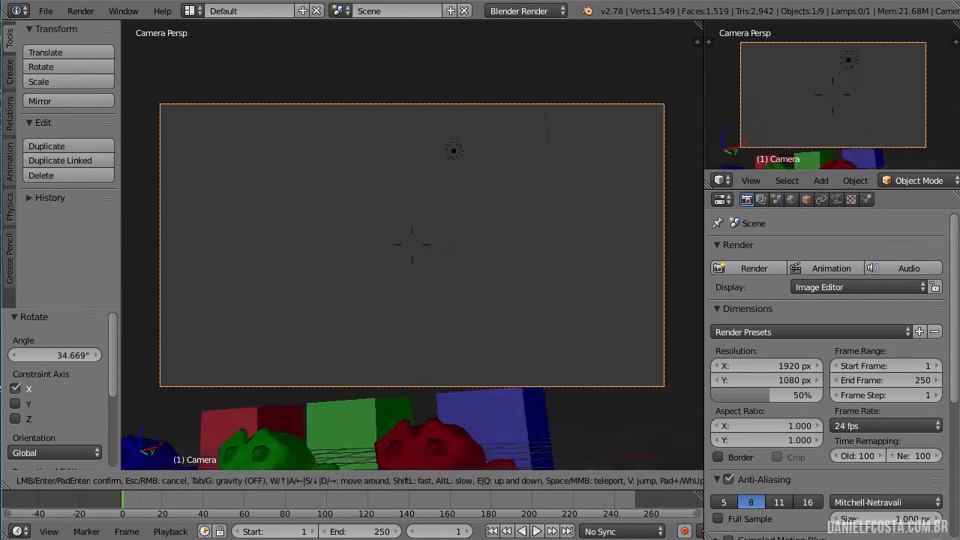
{"action": "key", "text": "Return"}
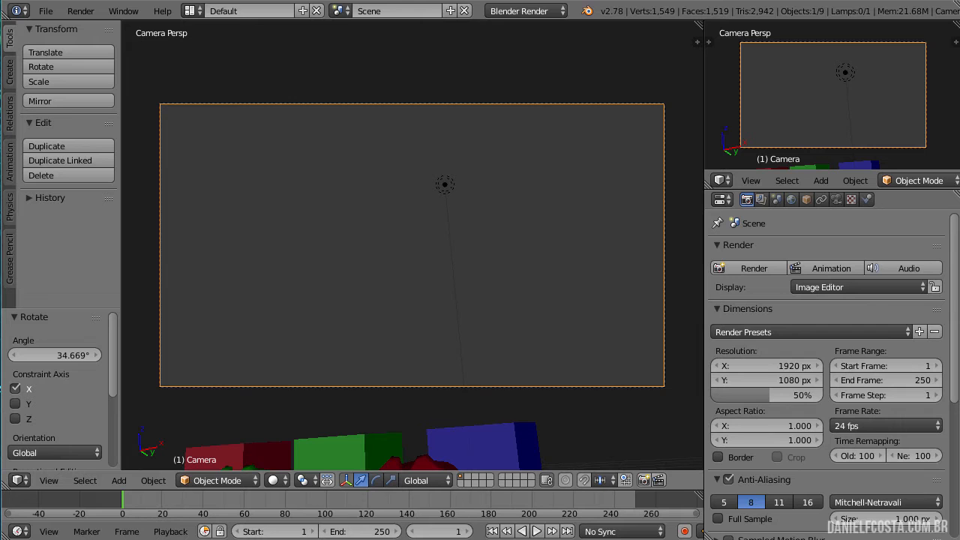
- Undo the last camera changes, then back and strafe the camera in Walk mode to frame all monkey heads and cubes
{"action": "key", "text": "ctrl+z"}
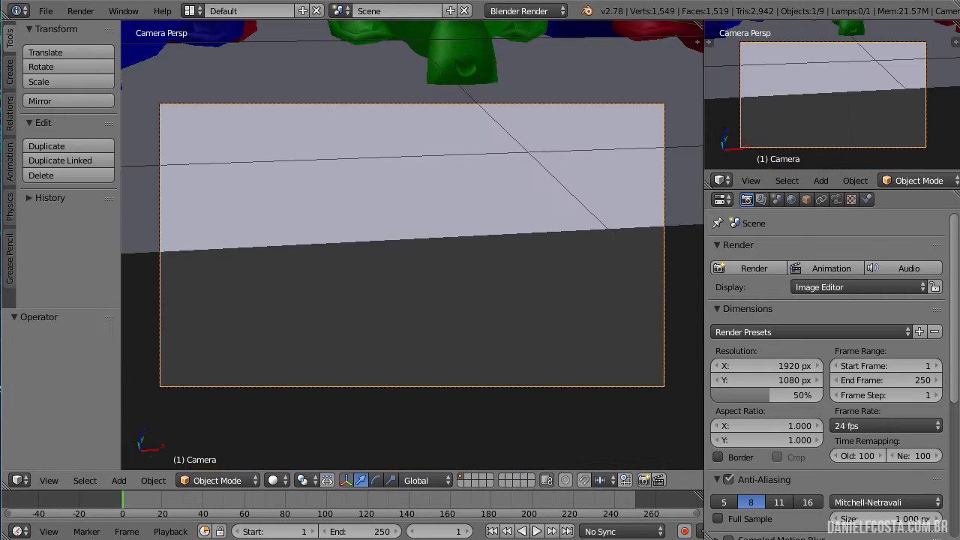
{"action": "scroll", "coordinate": [559, 224], "scroll_direction": "down", "scroll_amount": 4}
{"action": "key", "text": "shift+f"}
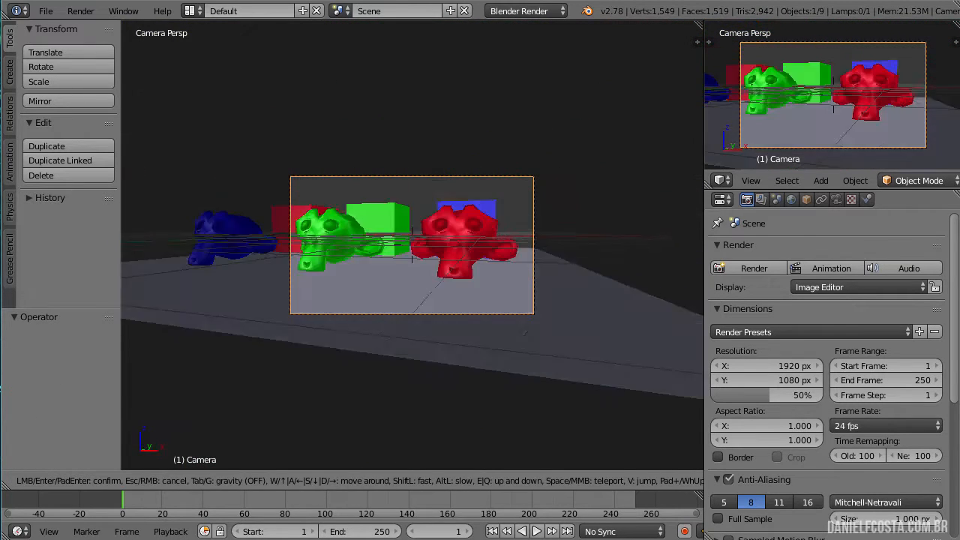
{"action": "key", "text": "s"}
{"action": "key", "text": "a"}
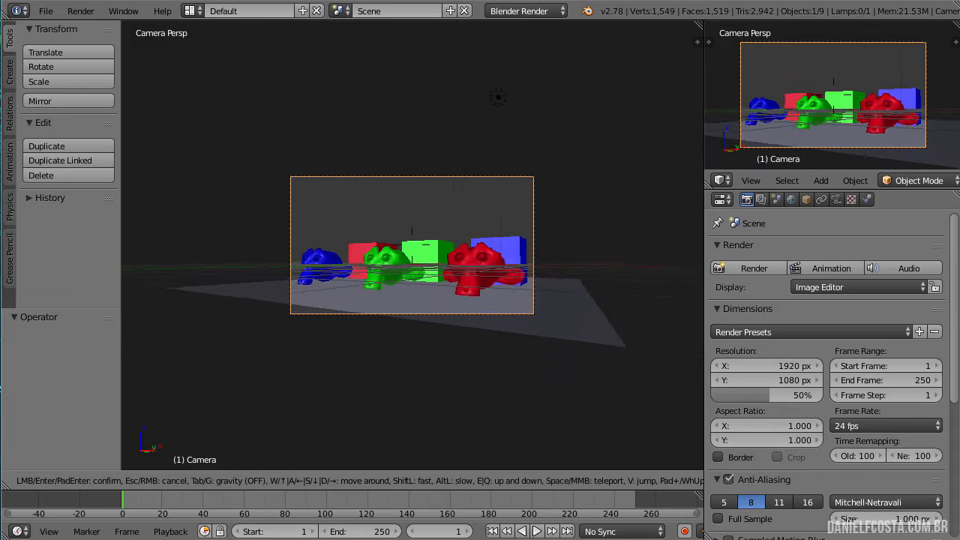
{"action": "left_click", "coordinate": [358, 289]}
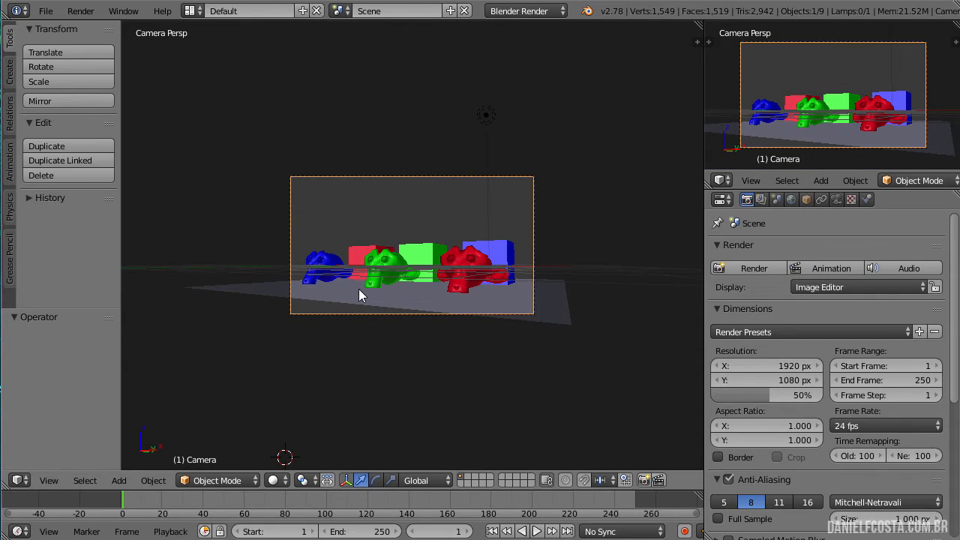
{"action": "scroll", "coordinate": [384, 334], "scroll_direction": "up", "scroll_amount": 4}
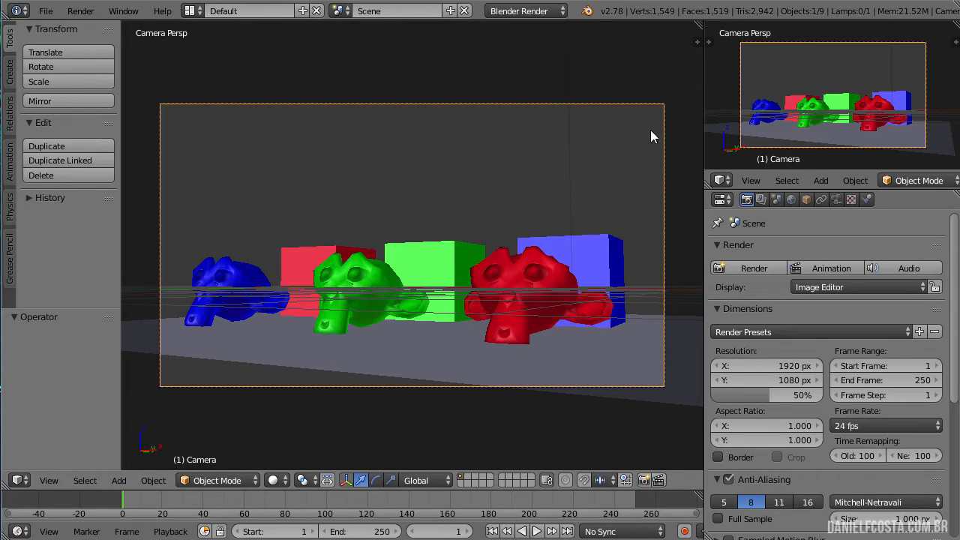
- Leave the camera view for an overview of the scene and show the selected camera's lens settings
{"action": "key", "text": "KP_0"}
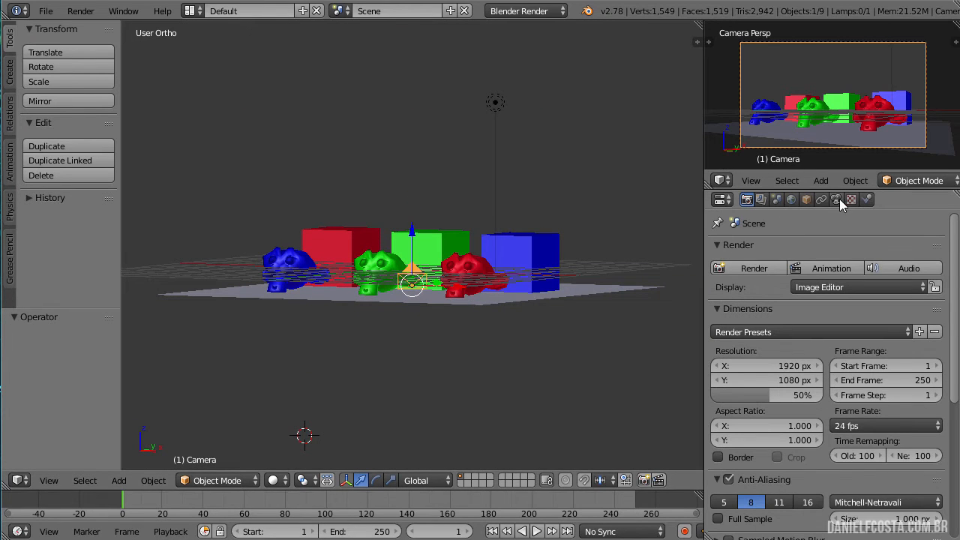
{"action": "left_click", "coordinate": [836, 199]}
{"action": "middle_click_drag", "start_coordinate": [240, 292], "coordinate": [293, 330]}
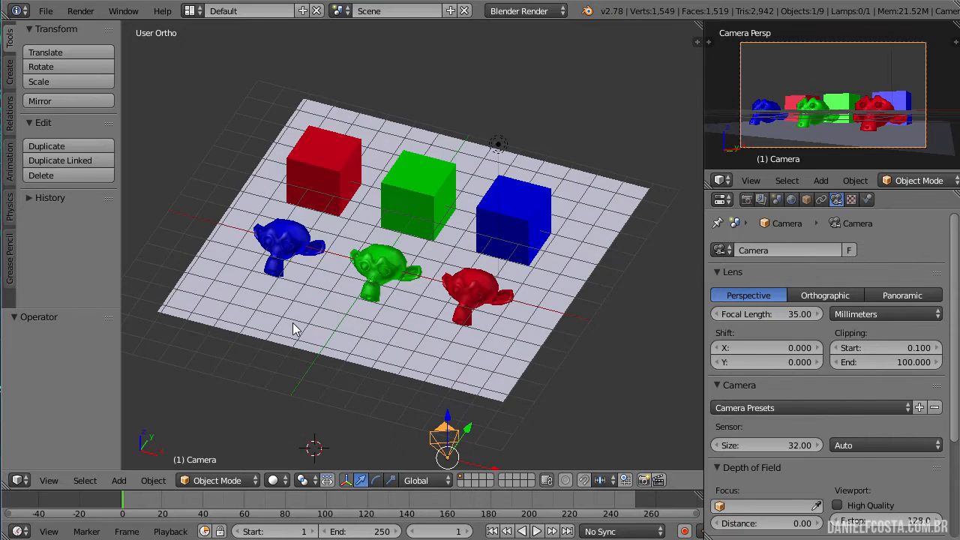
- Check the previous render result and return to the 3D view
{"action": "key", "text": "F12"}
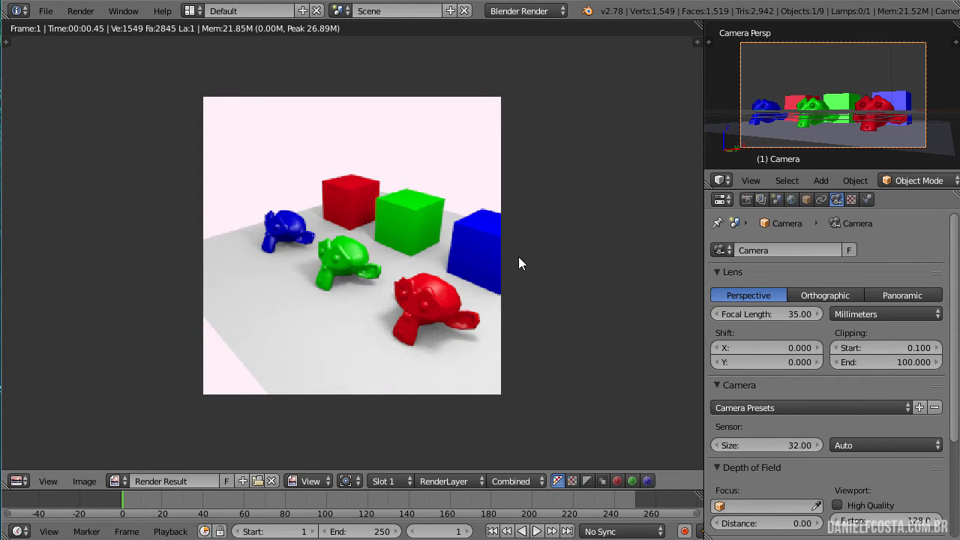
{"action": "key", "text": "Escape"}
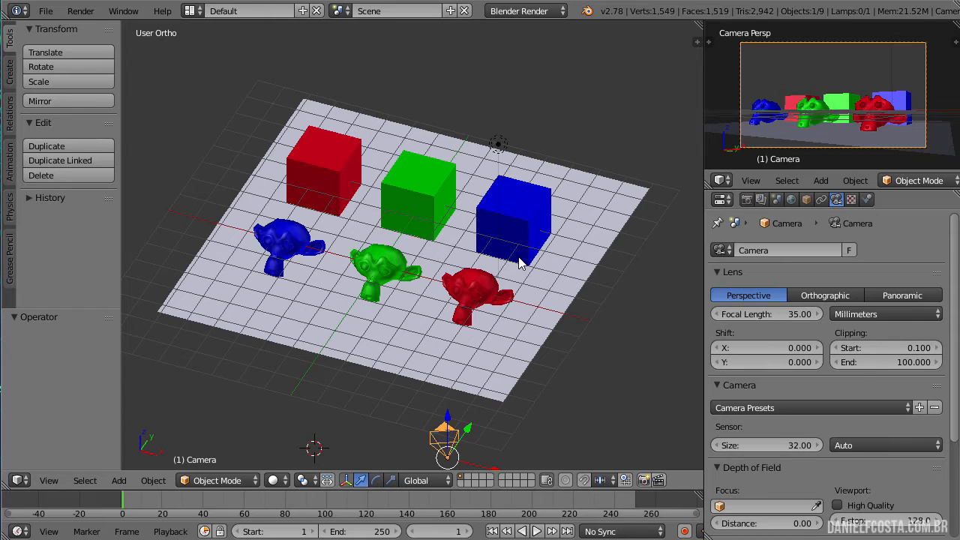
{"action": "key", "text": "F11"}
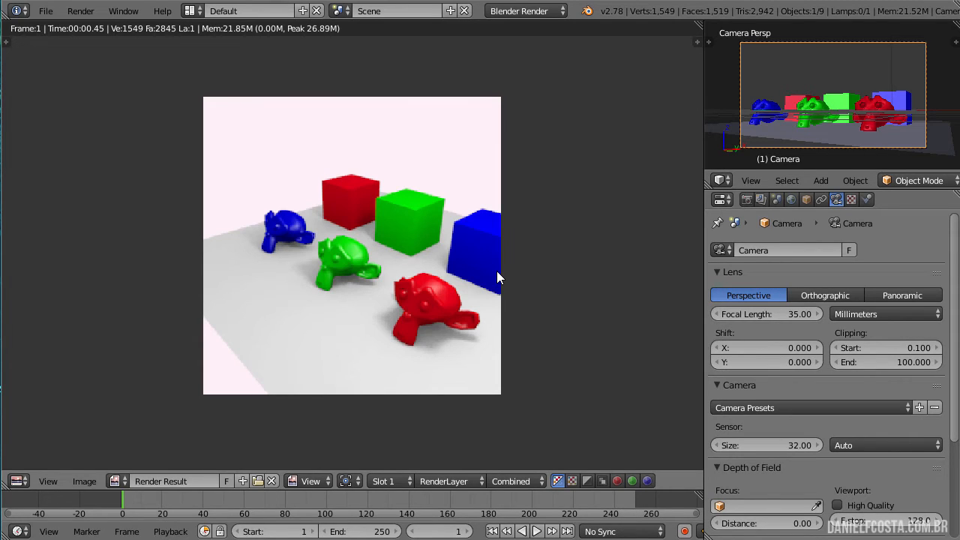
{"action": "key", "text": "Escape"}
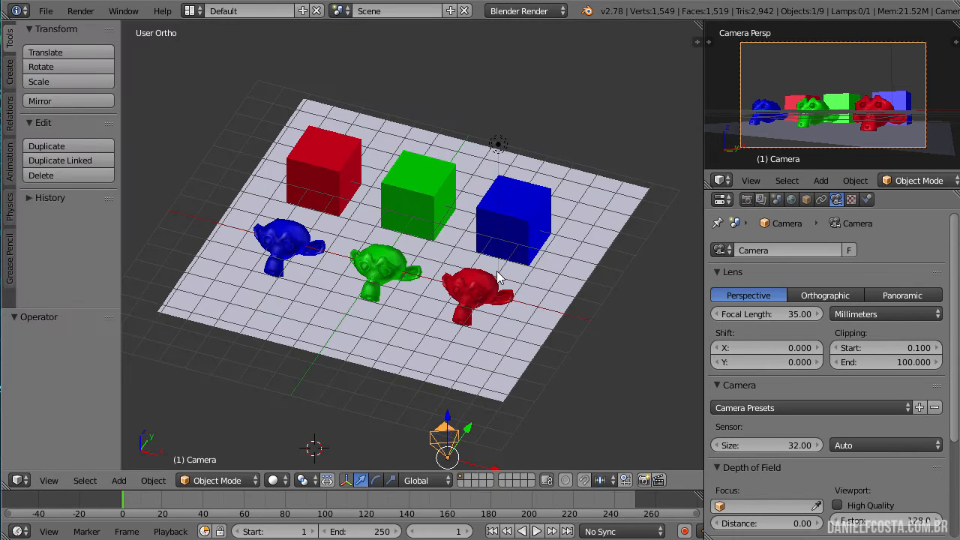
- Render the scene from the new camera position, reopen the whole image for review, and return to the 3D view
{"action": "key", "text": "F12"}
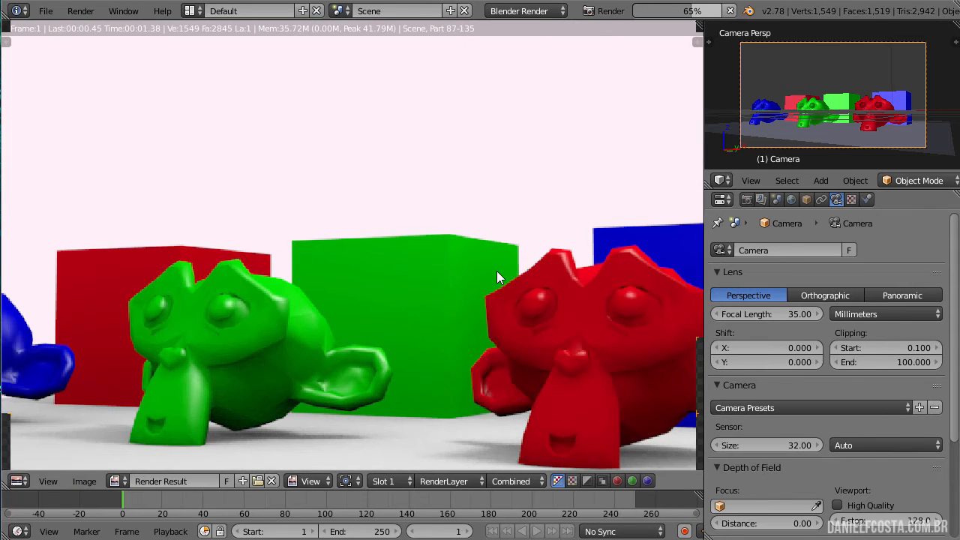
{"action": "scroll", "coordinate": [435, 304], "scroll_direction": "down", "scroll_amount": 3}
{"action": "key", "text": "Escape"}
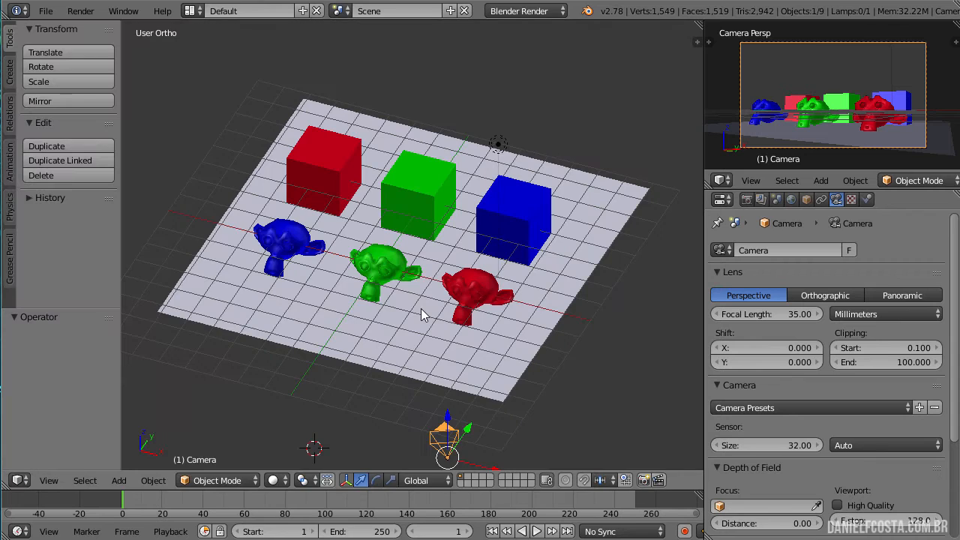
{"action": "key", "text": "F11"}
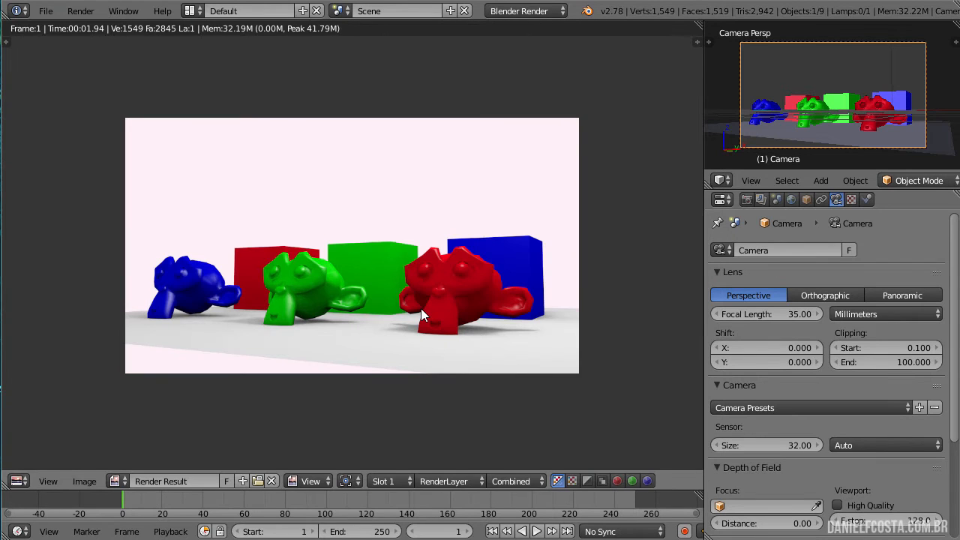
{"action": "key", "text": "F3"}
{"action": "key", "text": "Escape"}
{"action": "key", "text": "Escape"}
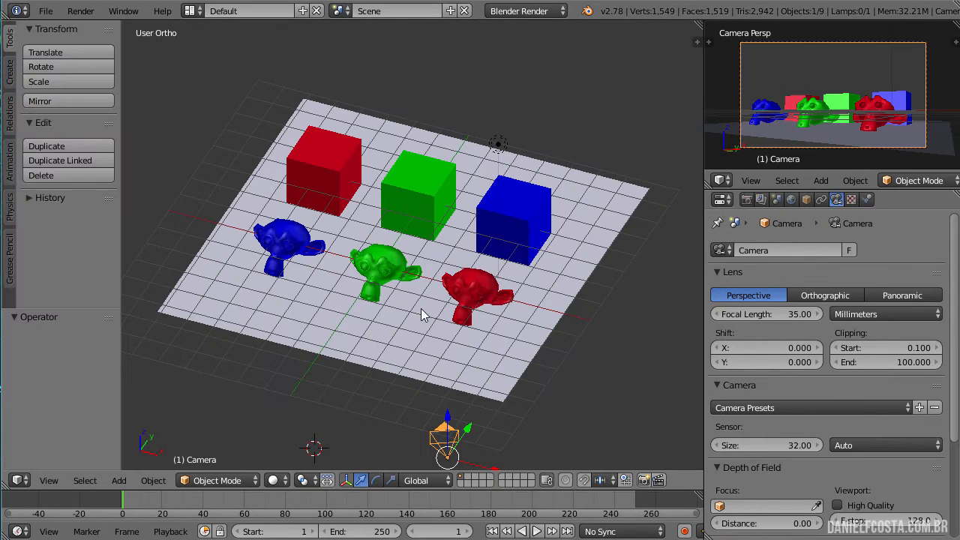
- Return to the camera view and reduce the camera's focal length to 4.38 mm
{"action": "middle_click_drag", "start_coordinate": [465, 361], "coordinate": [477, 325]}
{"action": "key", "text": "KP_0"}
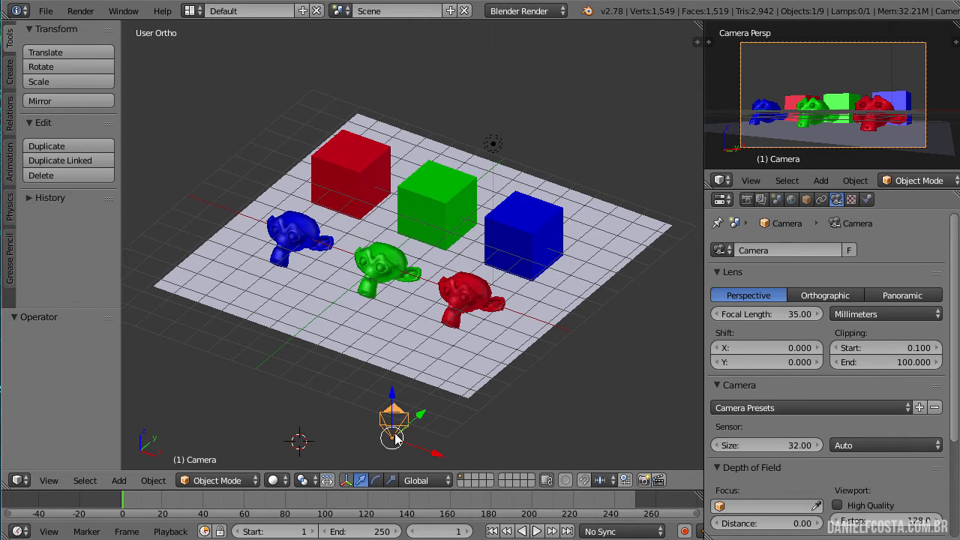
{"action": "left_click", "coordinate": [789, 250]}
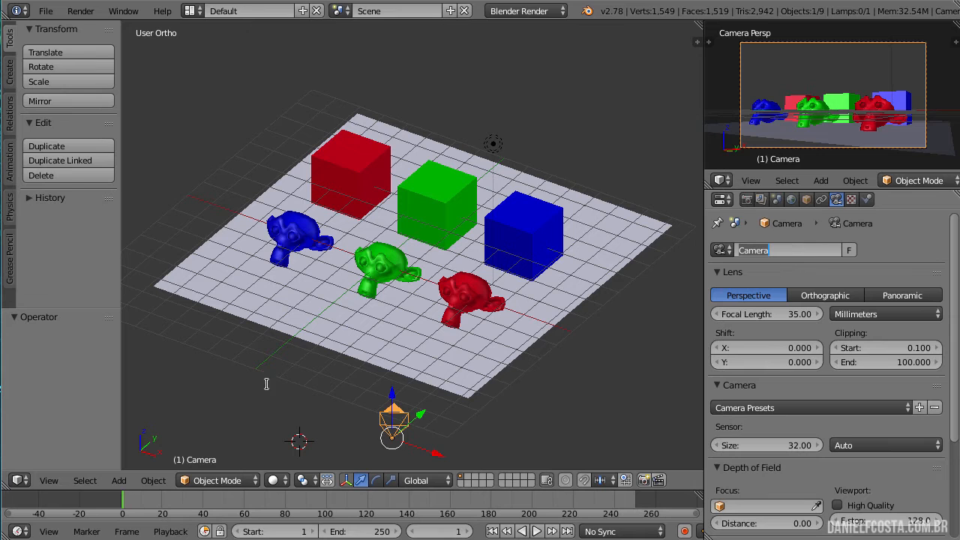
{"action": "left_click", "coordinate": [782, 315]}
{"action": "key", "text": "KP_0"}
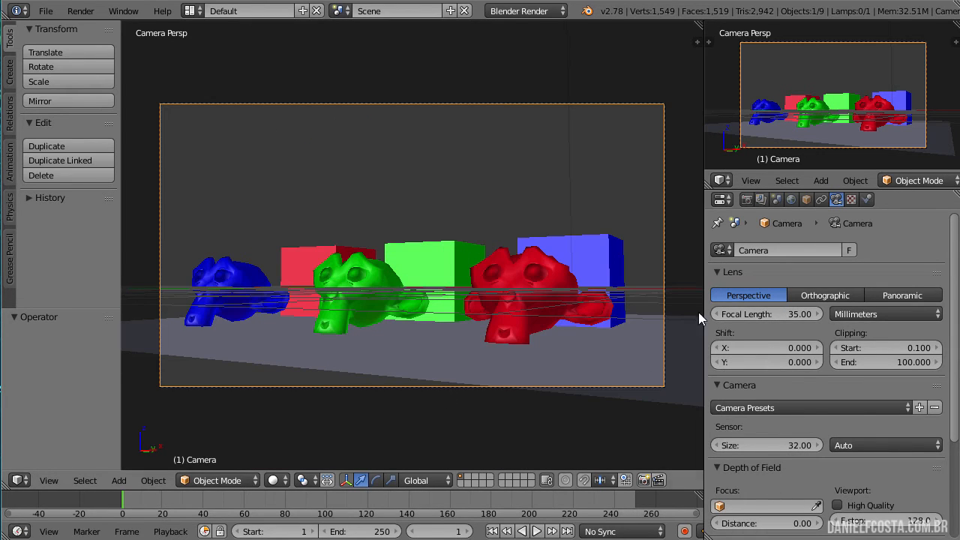
{"action": "left_click_drag", "start_coordinate": [792, 318], "coordinate": [720, 318]}
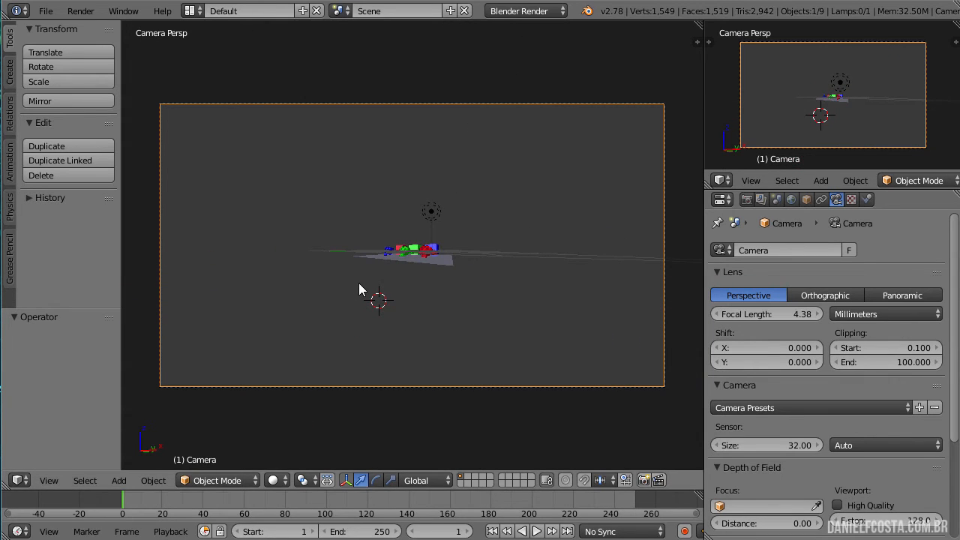
- Move the camera forward in Walk mode until it is close beside the red monkey head, and keep that position
{"action": "key", "text": "shift+f"}
{"action": "key", "text": "w"}
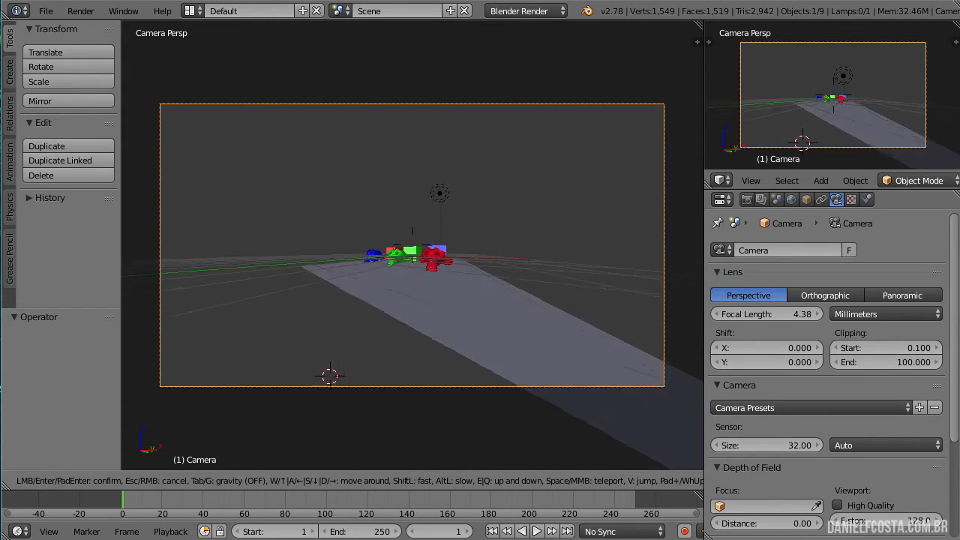
{"action": "left_click", "coordinate": [413, 255]}
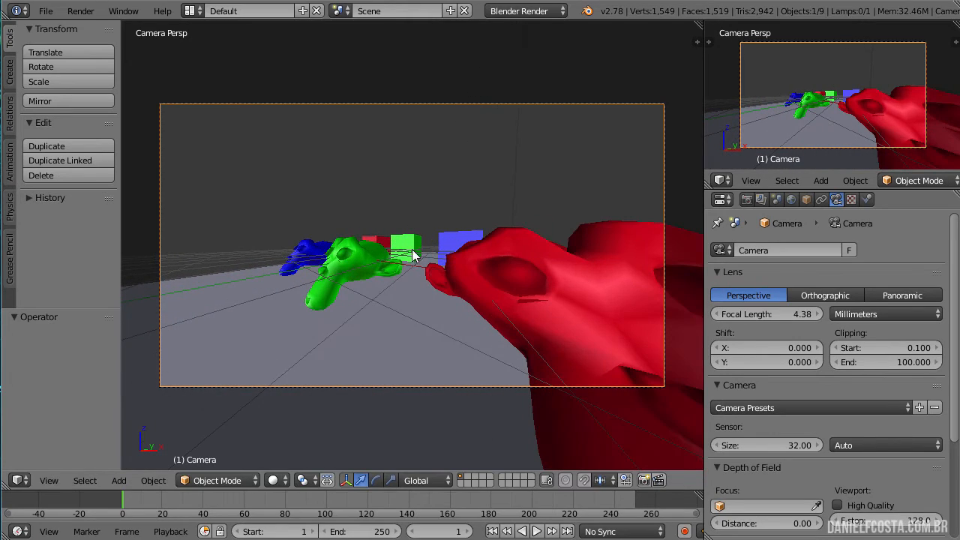
- Set the camera's focal length to 150 mm
{"action": "left_click_drag", "start_coordinate": [760, 313], "coordinate": [786, 310]}
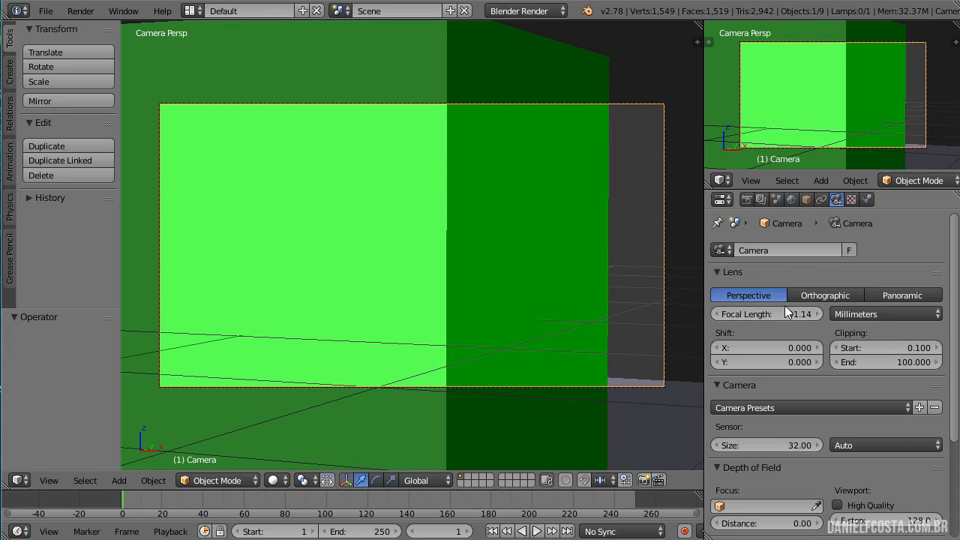
{"action": "left_click", "coordinate": [785, 311]}
{"action": "type", "text": "150"}
{"action": "key", "text": "Return"}
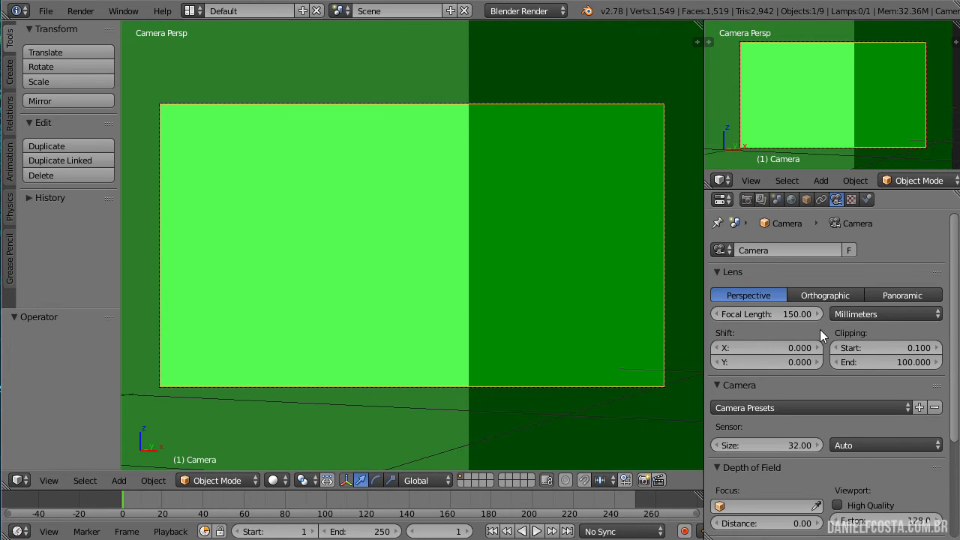
- Back the camera away in Walk mode until the monkey heads and cubes fit the long lens, and keep that position
{"action": "key", "text": "shift+f"}
{"action": "key", "text": "s"}
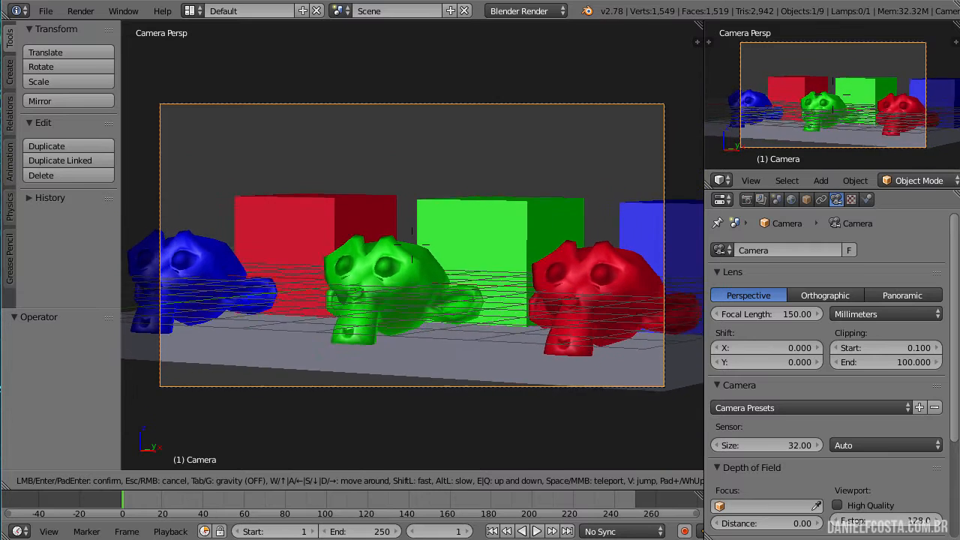
{"action": "left_click", "coordinate": [411, 244]}
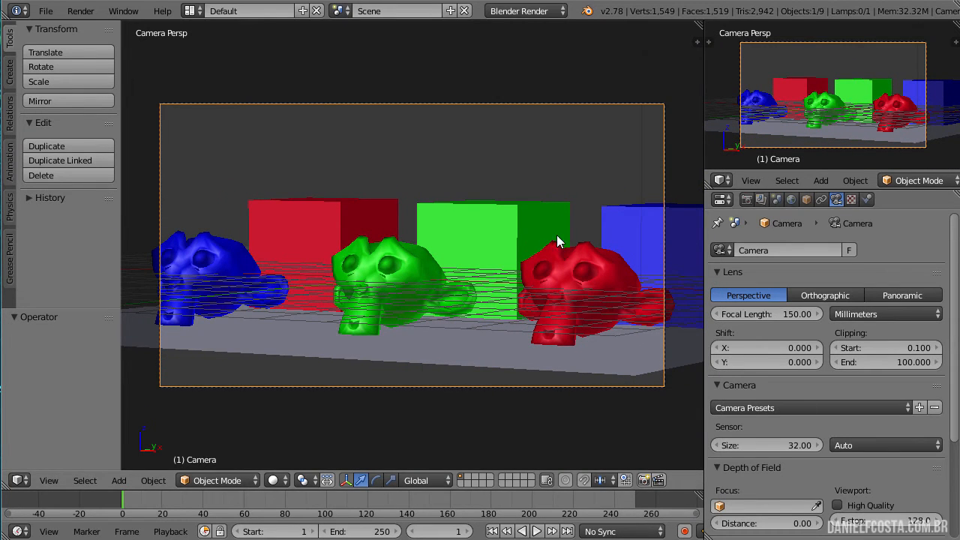
- Leave the camera view and turn on the display of the camera's clipping limits
{"action": "scroll", "coordinate": [731, 433], "scroll_direction": "down", "scroll_amount": 3}
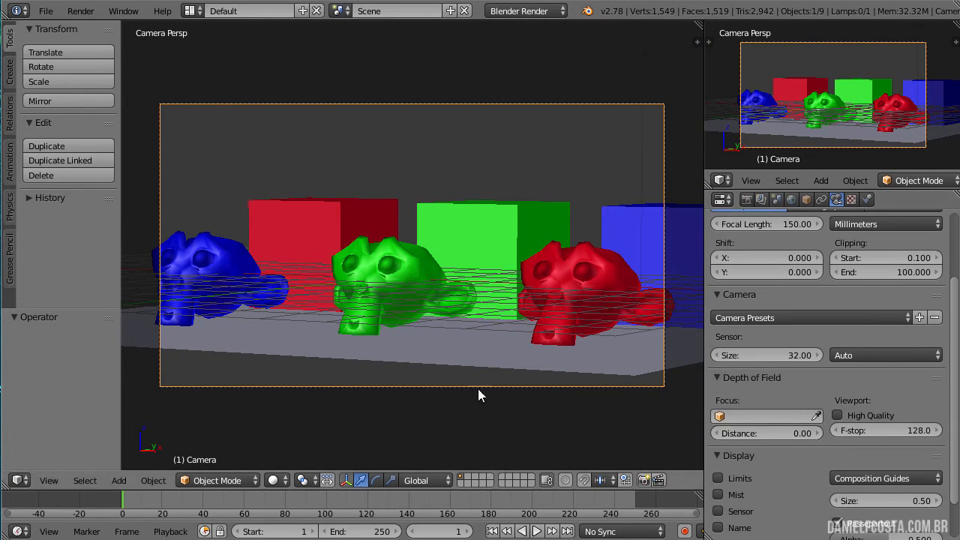
{"action": "key", "text": "KP_0"}
{"action": "middle_click_drag", "start_coordinate": [508, 340], "coordinate": [562, 352]}
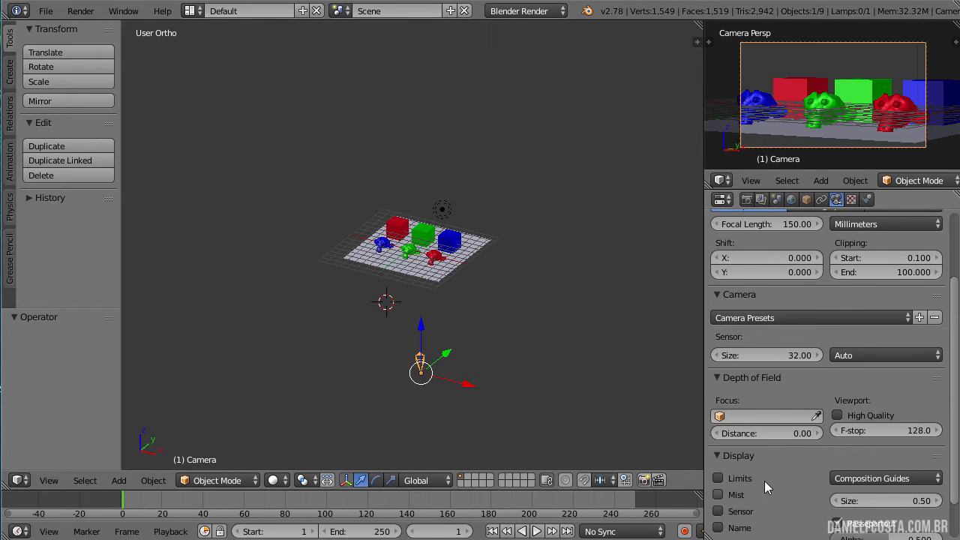
{"action": "scroll", "coordinate": [741, 443], "scroll_direction": "down", "scroll_amount": 2}
{"action": "left_click", "coordinate": [740, 434]}
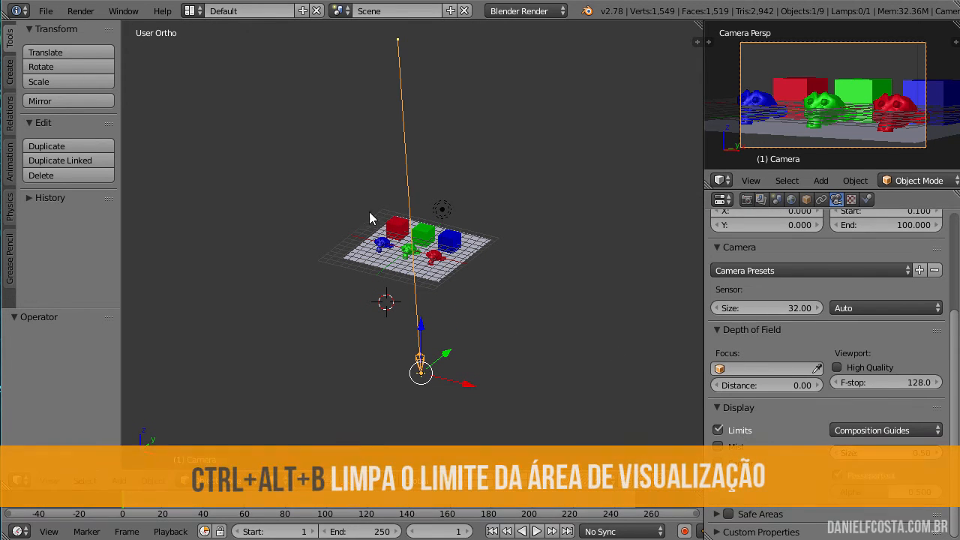
- Reduce the camera's clipping end distance to 42.4
{"action": "middle_click_drag", "start_coordinate": [369, 212], "coordinate": [395, 242]}
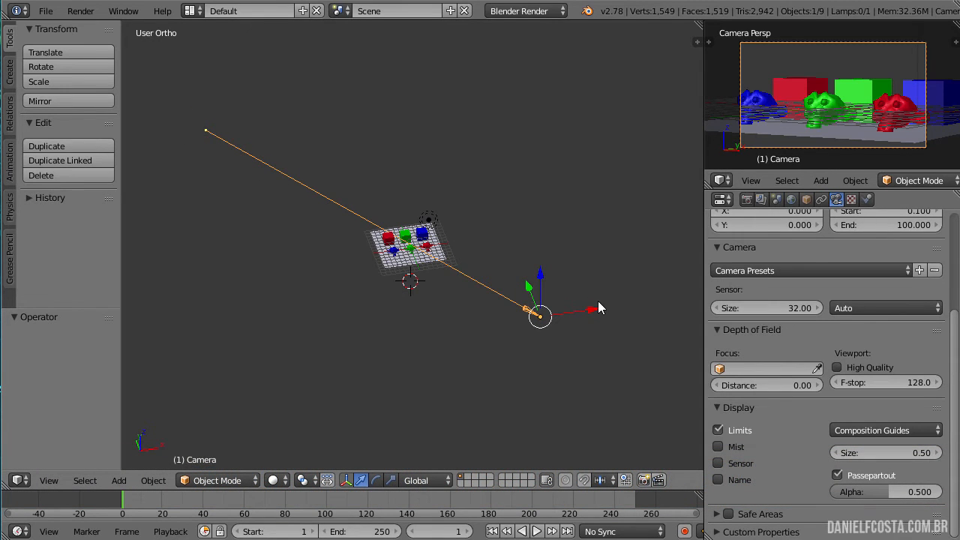
{"action": "scroll", "coordinate": [822, 350], "scroll_direction": "up", "scroll_amount": 2}
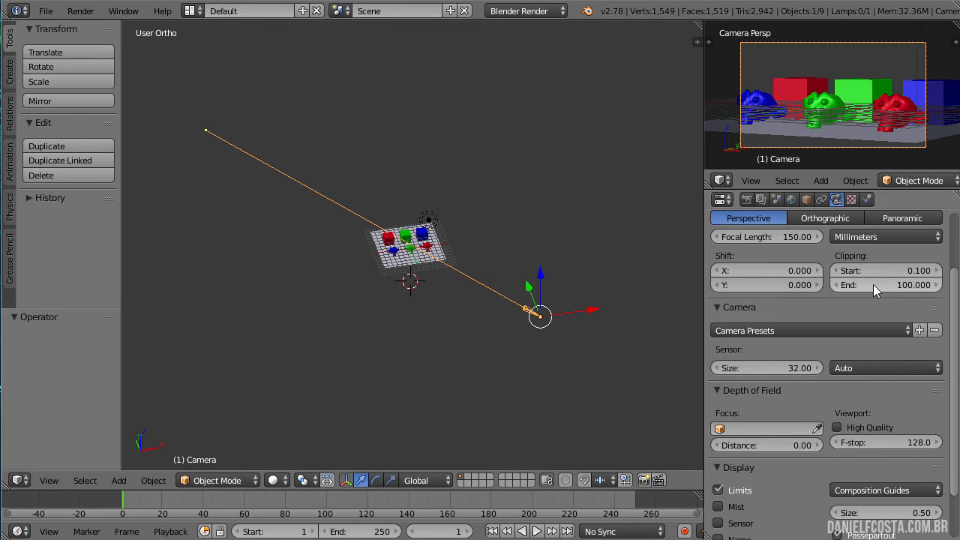
{"action": "left_click_drag", "start_coordinate": [873, 285], "coordinate": [720, 285]}
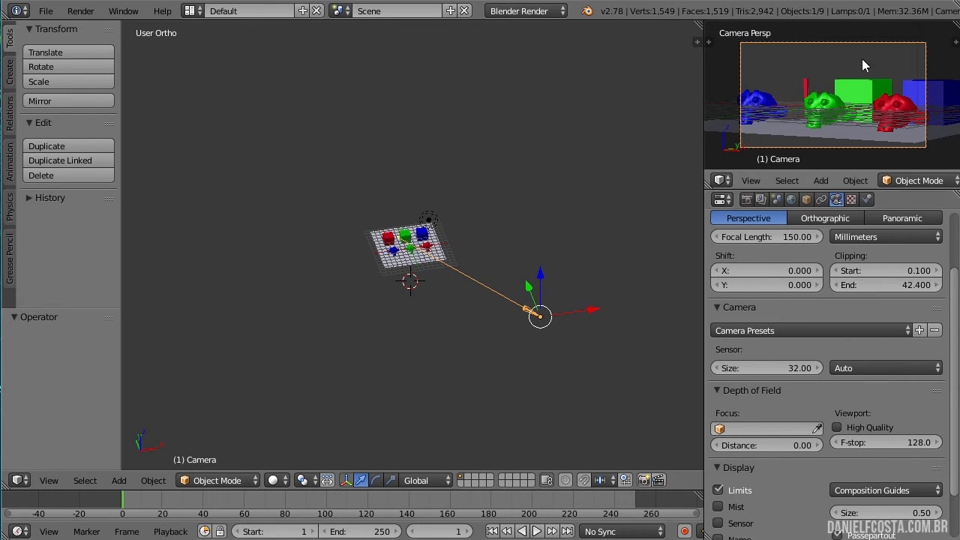
- Lower the camera's clipping end to 38.1, render the scene to check the cut-off objects, and close the result
{"action": "scroll", "coordinate": [829, 75], "scroll_direction": "up", "scroll_amount": 4}
{"action": "scroll", "coordinate": [838, 260], "scroll_direction": "down", "scroll_amount": 2}
{"action": "scroll", "coordinate": [882, 266], "scroll_direction": "up", "scroll_amount": 3}
{"action": "left_click_drag", "start_coordinate": [885, 315], "coordinate": [867, 315]}
{"action": "key", "text": "F12"}
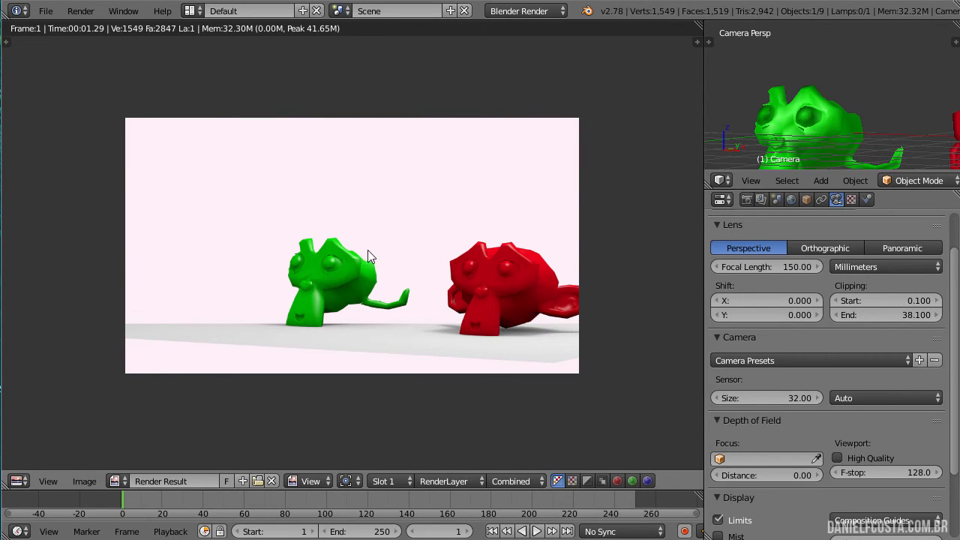
{"action": "key", "text": "Escape"}
- Raise the camera's clipping end distance to 61.3
{"action": "scroll", "coordinate": [450, 330], "scroll_direction": "up", "scroll_amount": 3}
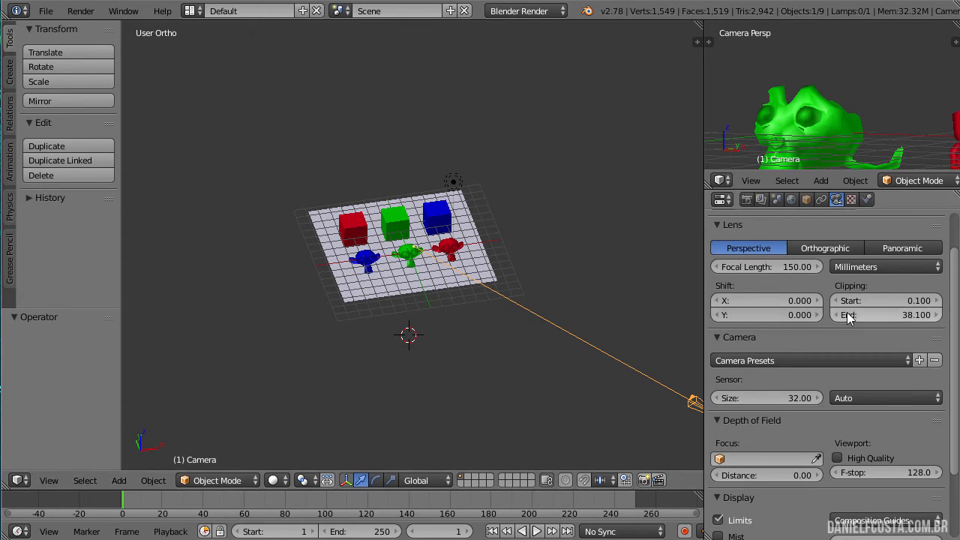
{"action": "left_click_drag", "start_coordinate": [885, 315], "coordinate": [852, 300]}
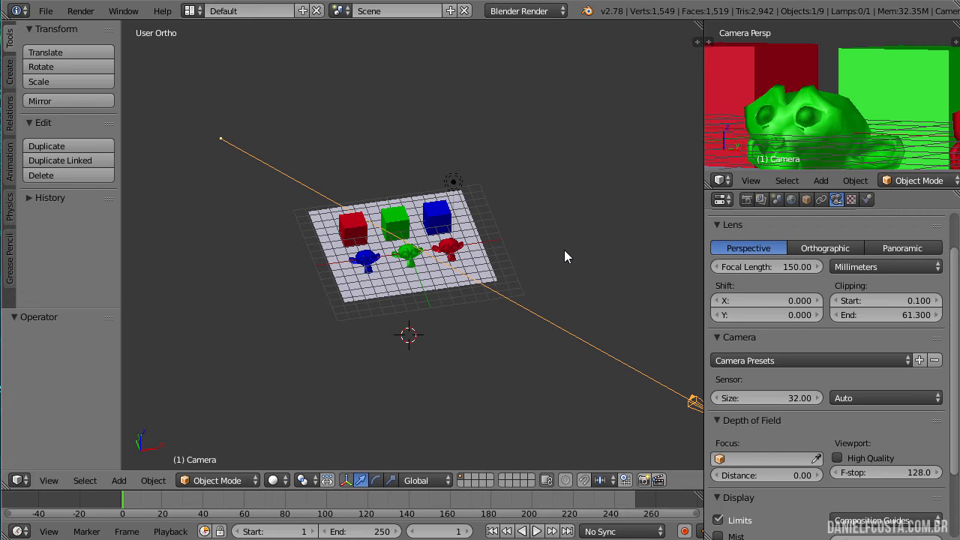
{"action": "scroll", "coordinate": [887, 445], "scroll_direction": "down", "scroll_amount": 4}
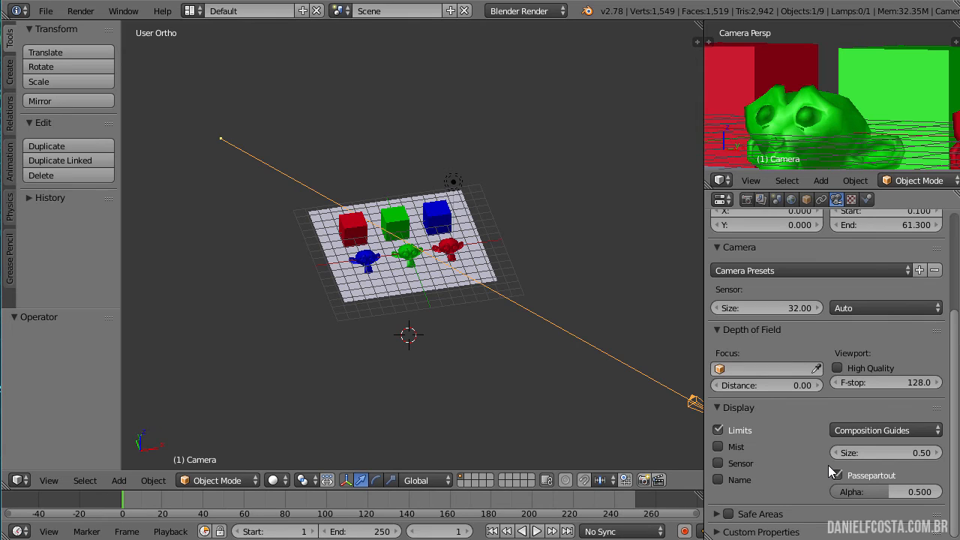
- Raise the camera's clipping start distance to 38.2 and inspect how the near objects are cut in the camera view
{"action": "scroll", "coordinate": [825, 460], "scroll_direction": "up", "scroll_amount": 5}
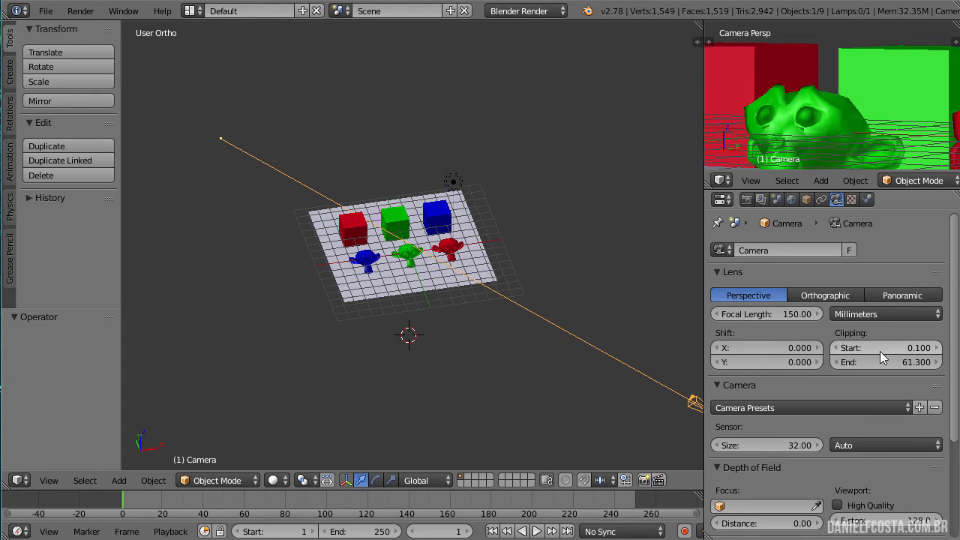
{"action": "left_click_drag", "start_coordinate": [855, 340], "coordinate": [916, 339]}
{"action": "middle_click_drag", "start_coordinate": [840, 113], "coordinate": [824, 133]}
{"action": "key", "text": "KP_0"}
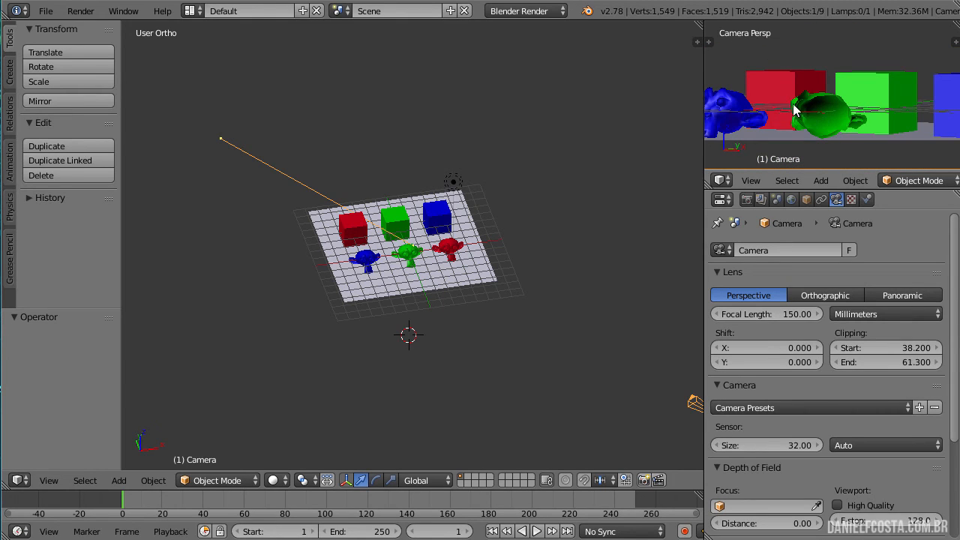
{"action": "scroll", "coordinate": [409, 252], "scroll_direction": "up", "scroll_amount": 8}
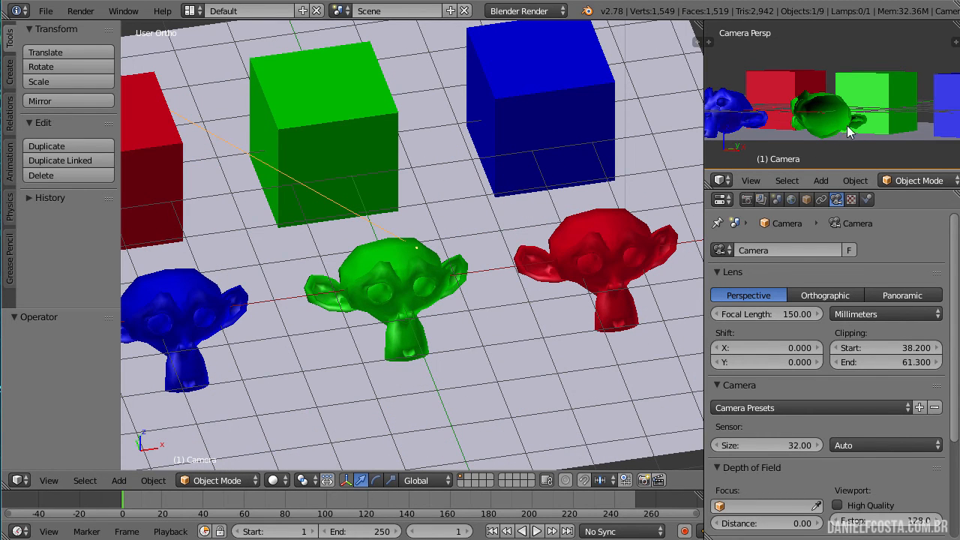
- Set the camera's clipping start distance to 1, and try the lowest possible start by entering 0
{"action": "left_click", "coordinate": [893, 348]}
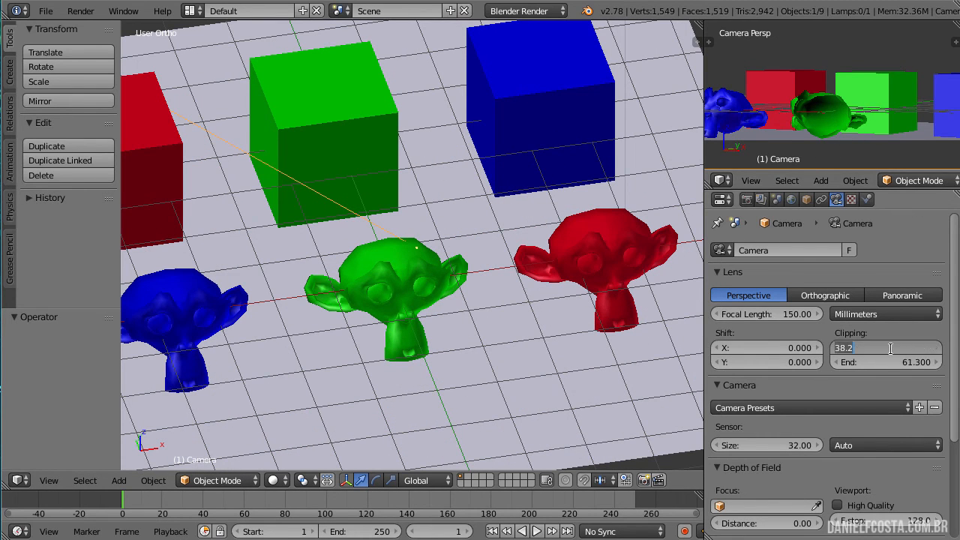
{"action": "type", "text": "1"}
{"action": "key", "text": "Return"}
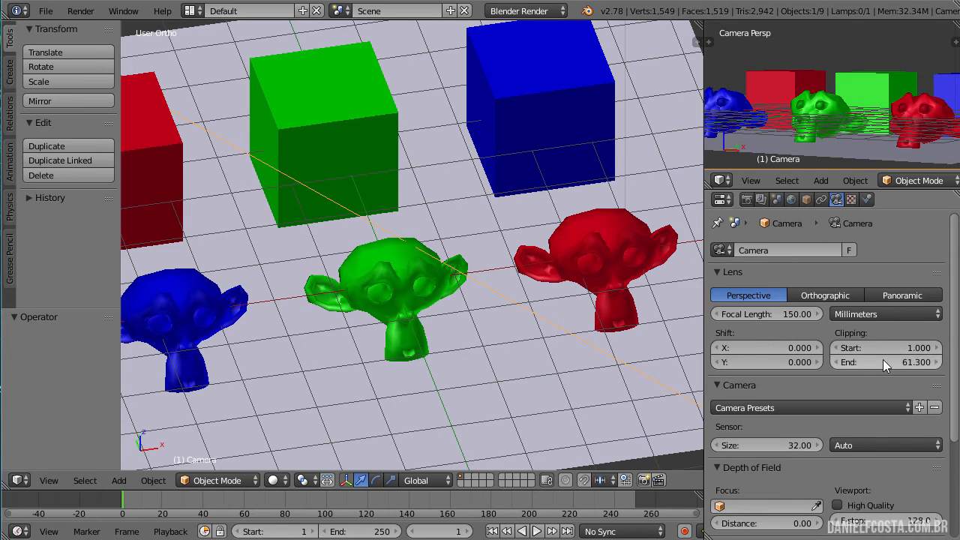
{"action": "left_click", "coordinate": [882, 348]}
{"action": "type", "text": "0"}
{"action": "key", "text": "Return"}
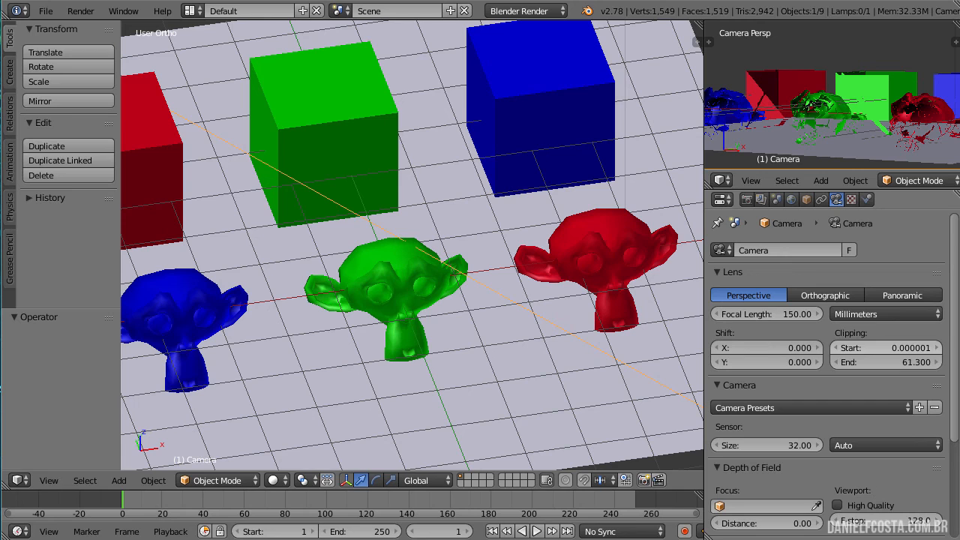
- Set the camera's clipping start distance back to 1 and open the scene's render settings
{"action": "left_click", "coordinate": [895, 349]}
{"action": "type", "text": "1"}
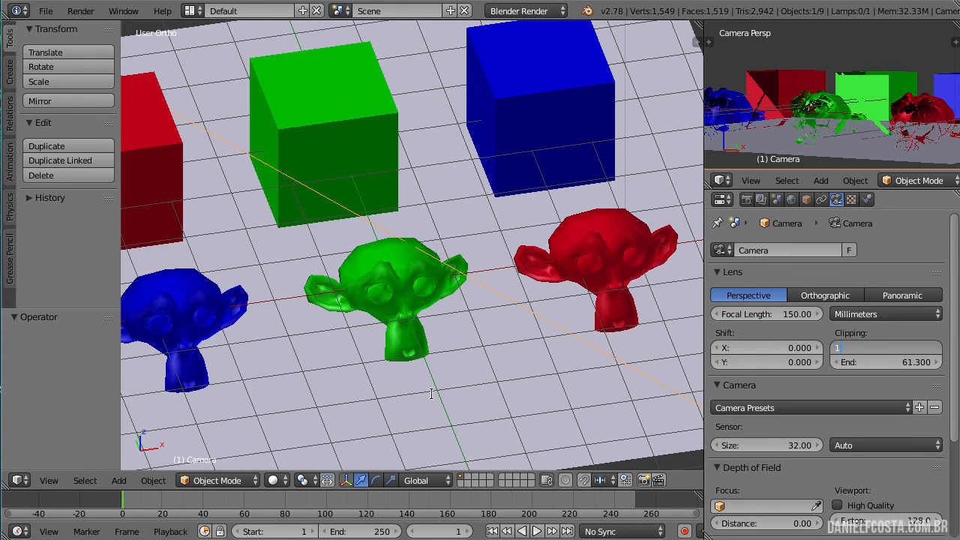
{"action": "key", "text": "Return"}
{"action": "scroll", "coordinate": [467, 402], "scroll_direction": "down", "scroll_amount": 8}
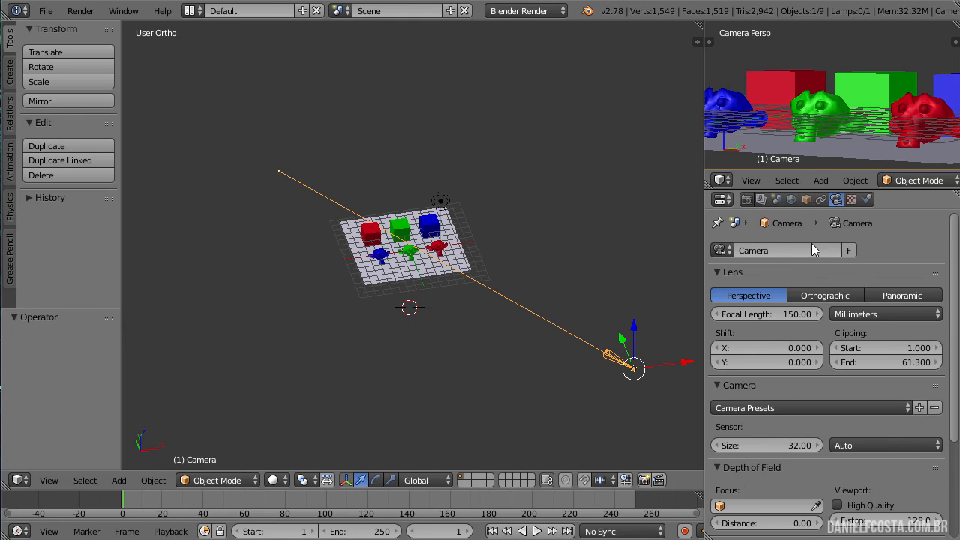
{"action": "left_click", "coordinate": [746, 199]}
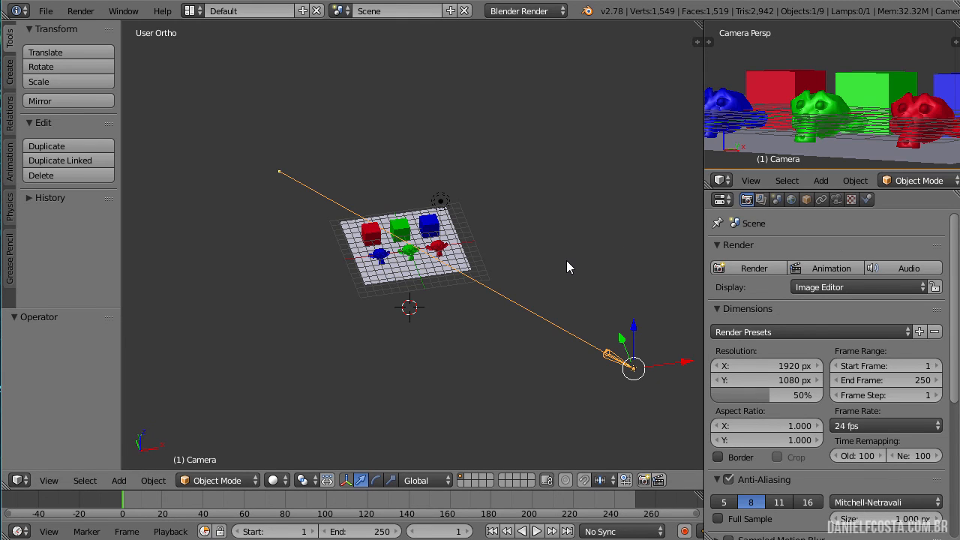